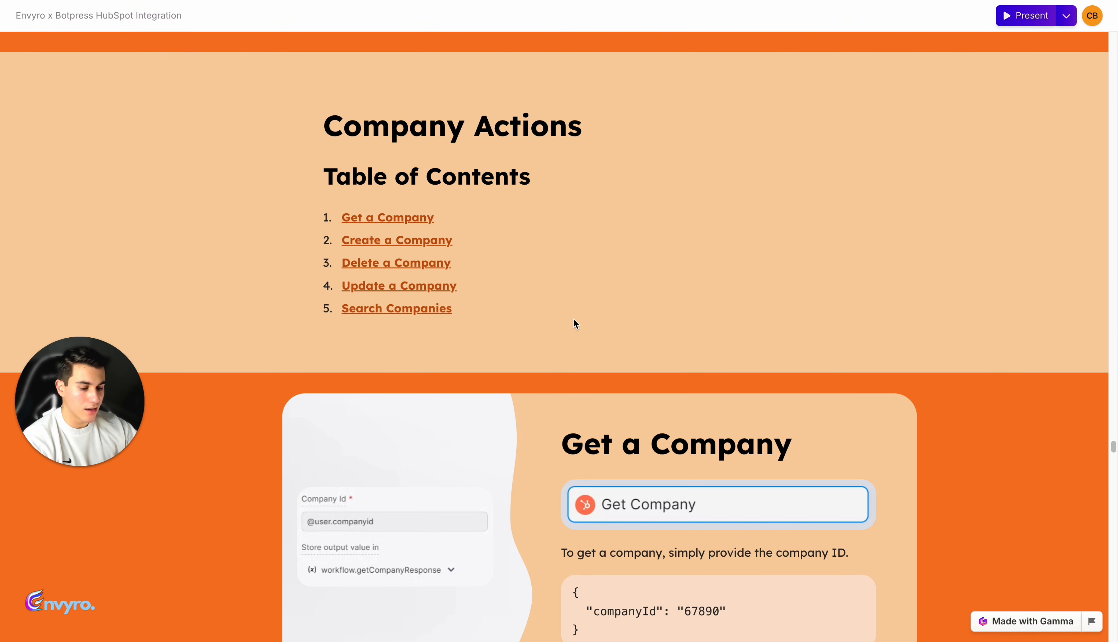
Step: Review the Get a Company and Create a Company sections, highlighting the sample industry and annualrevenue properties
scroll(663, 331, "down", 8)
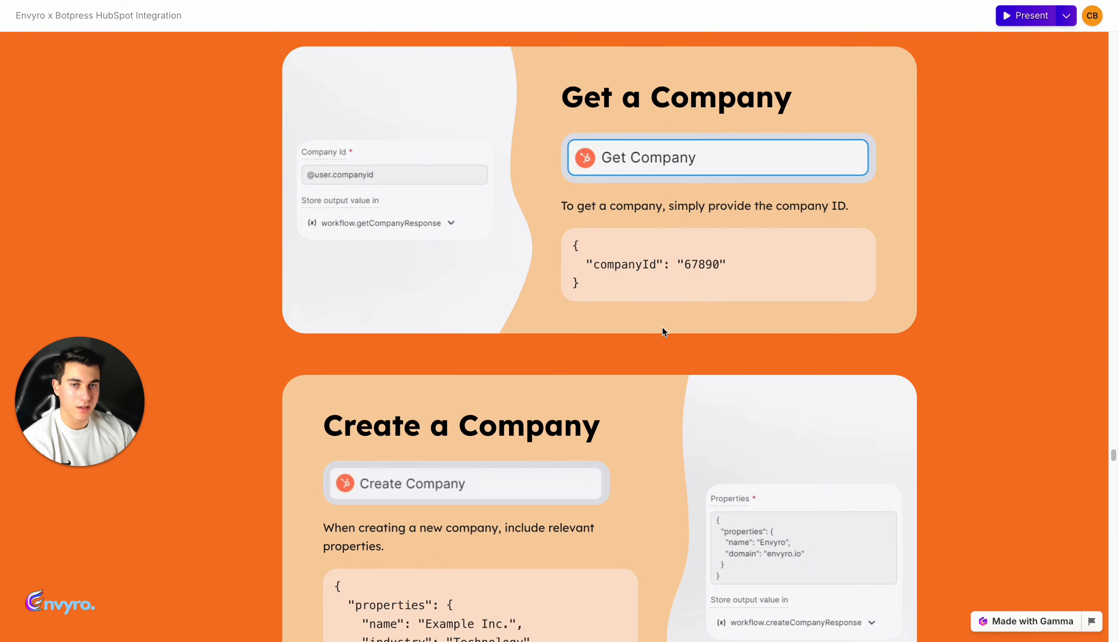
scroll(664, 332, "down", 5)
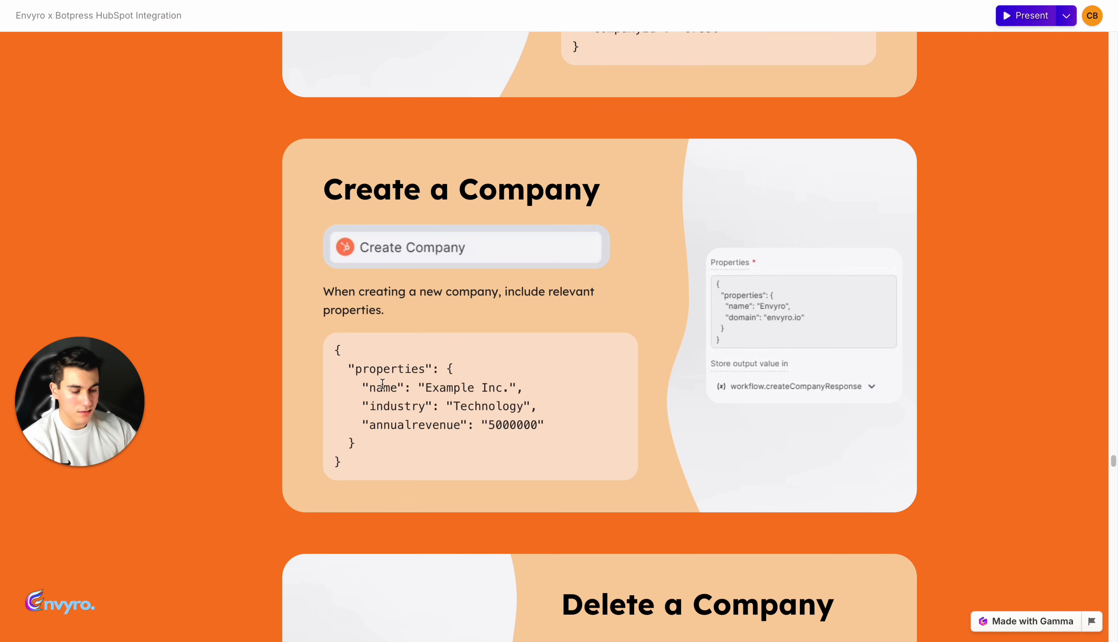
left_click_drag(363, 388, 562, 393)
left_click_drag(363, 406, 548, 411)
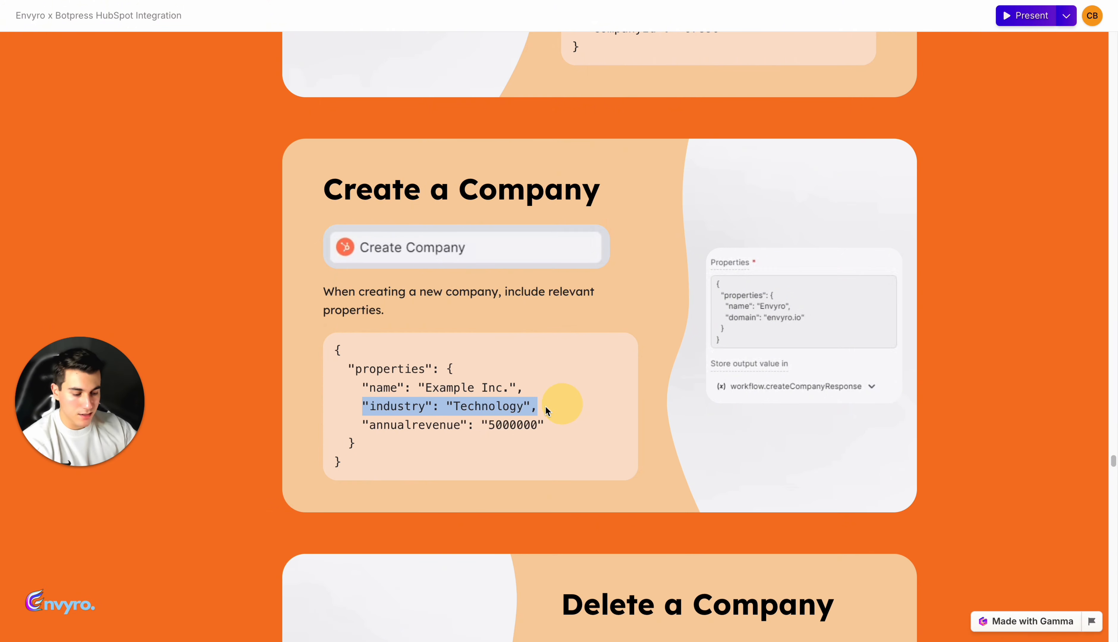
left_click_drag(362, 426, 594, 427)
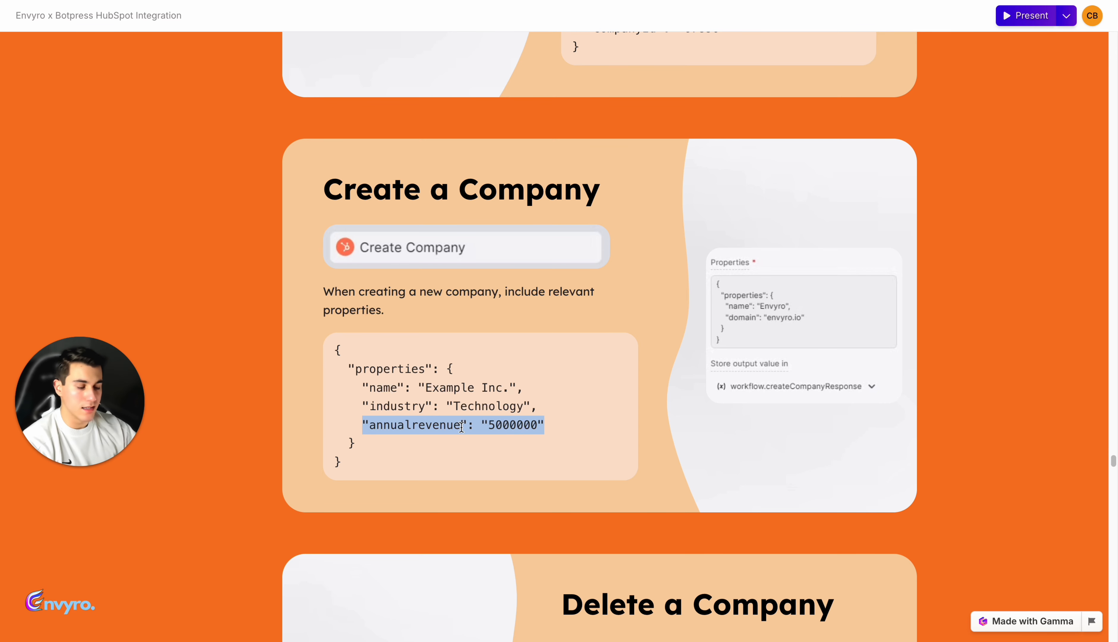
Step: Review the Delete a Company and Update a Company sections, highlighting the update payload and its name and domain values
scroll(462, 427, "down", 5)
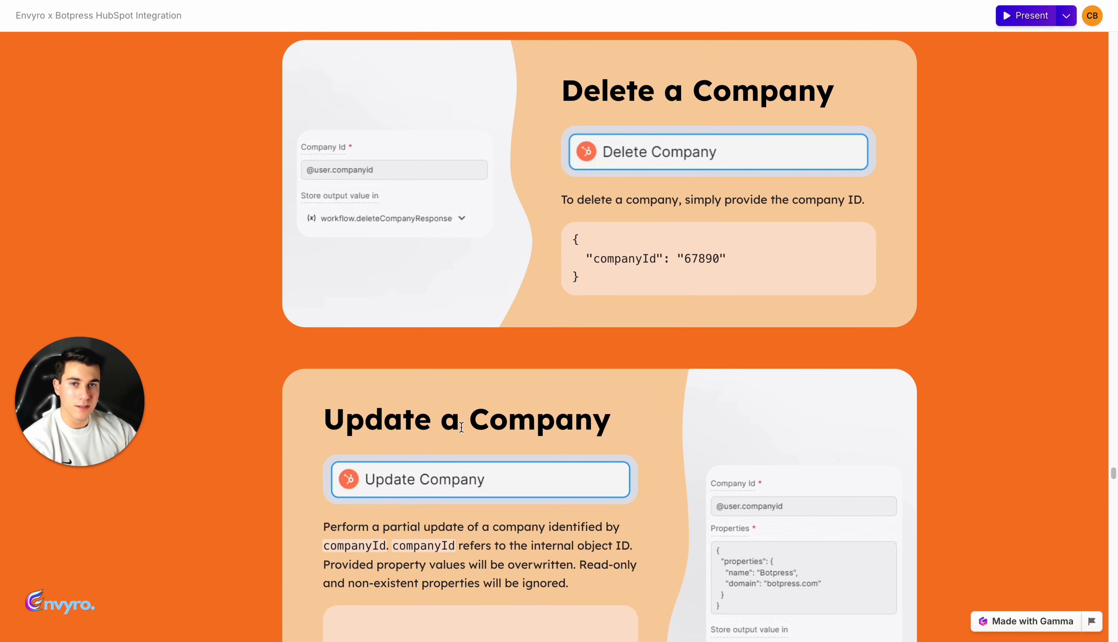
scroll(462, 428, "down", 3)
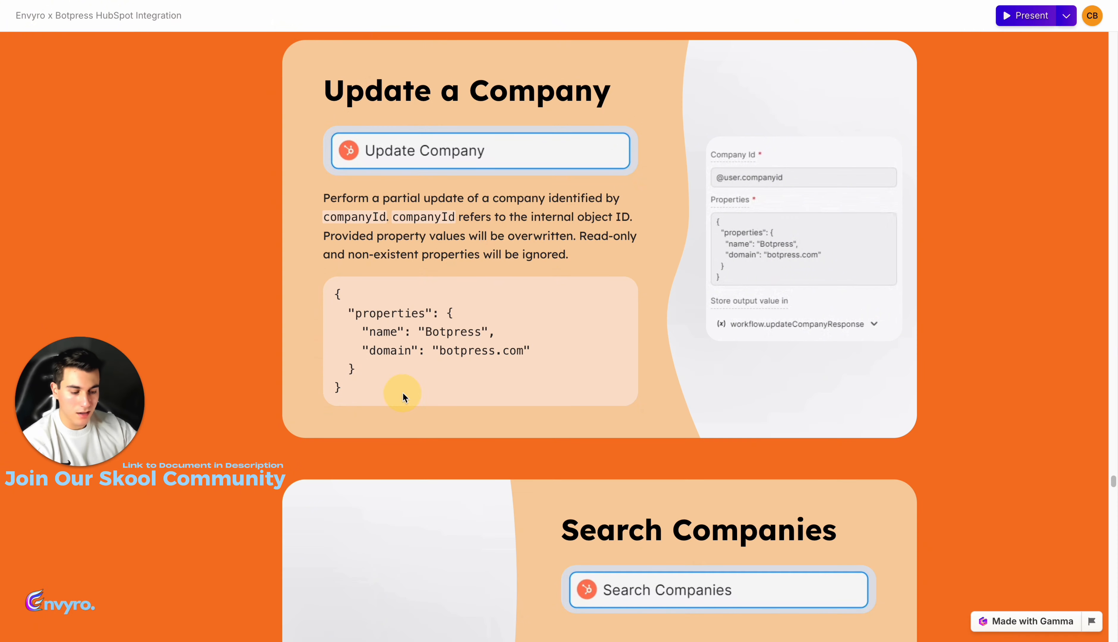
left_click_drag(389, 391, 329, 293)
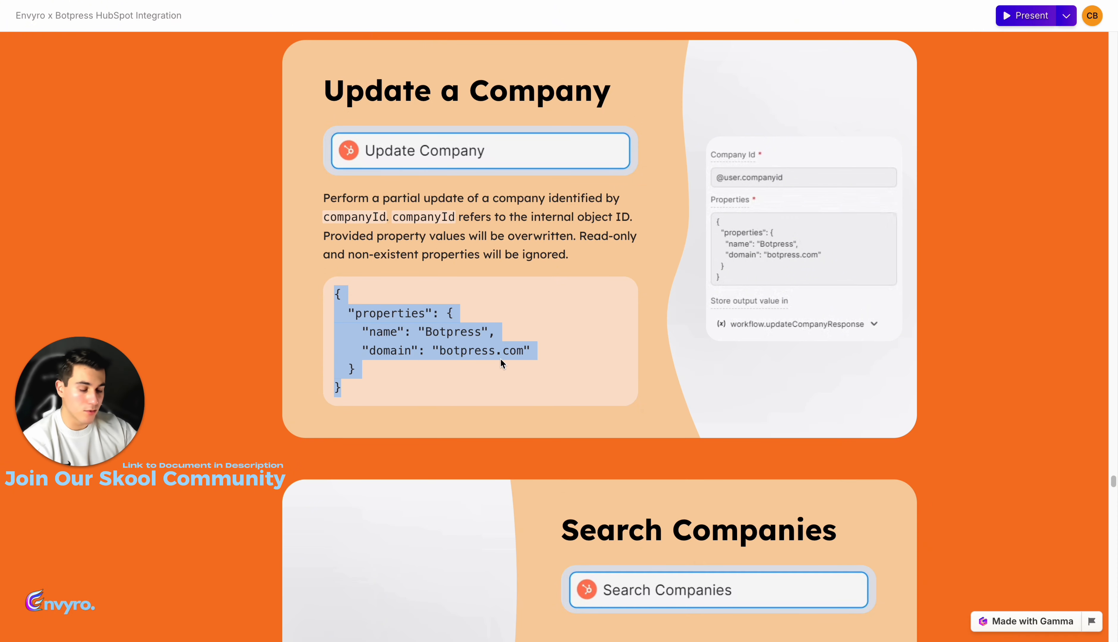
double_click(463, 331)
double_click(477, 351)
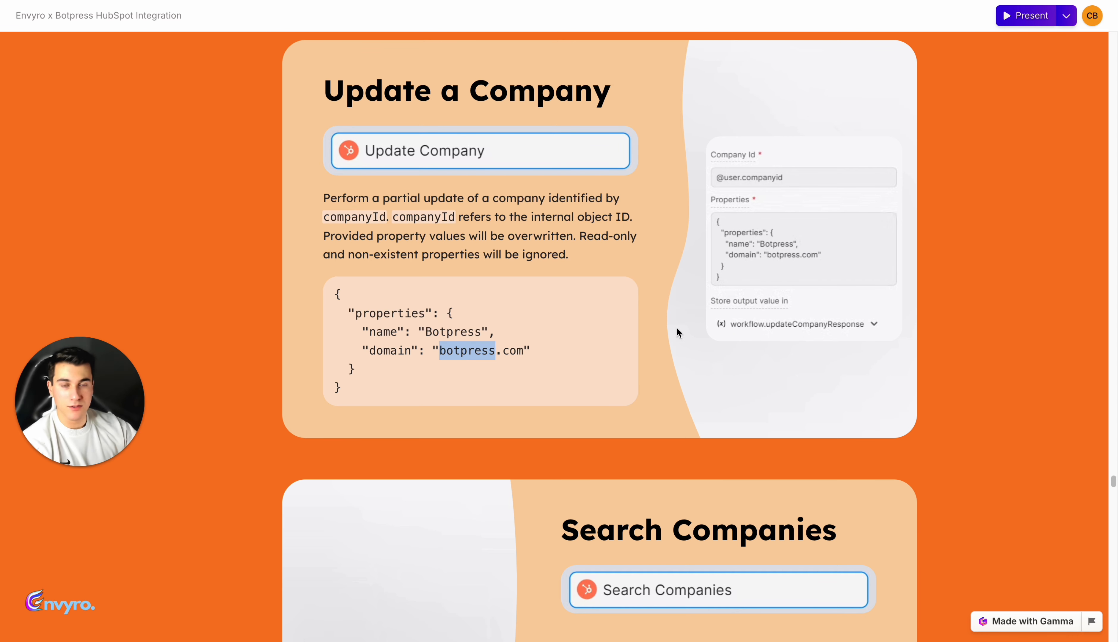
Step: Review the Search Companies section, highlighting the industry filter in the sample query
scroll(622, 360, "down", 10)
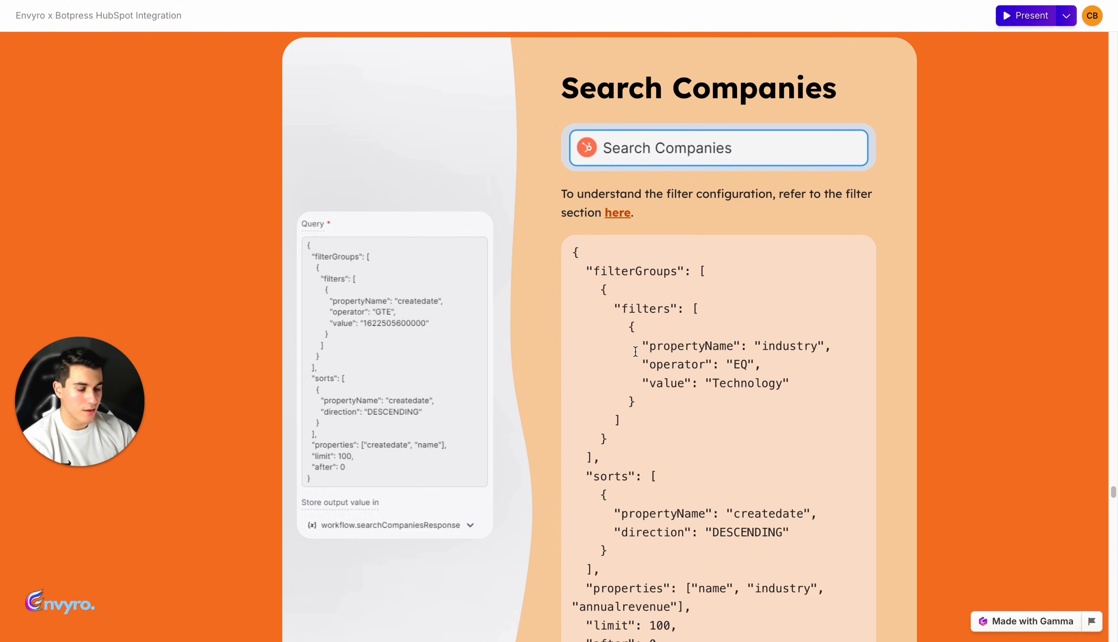
scroll(635, 352, "down", 2)
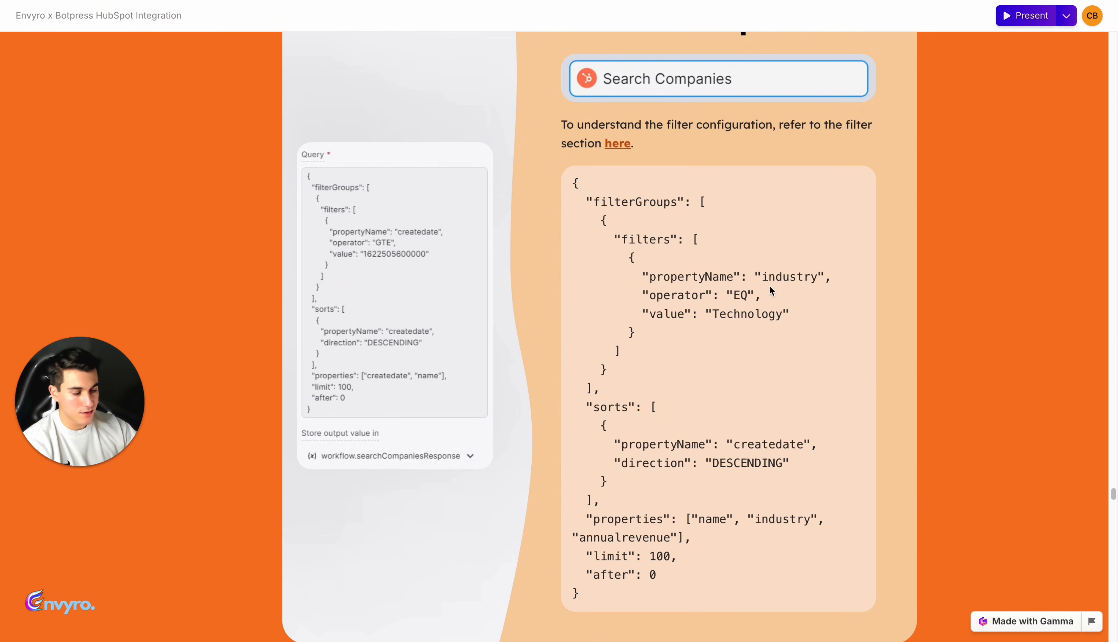
left_click_drag(821, 322, 574, 278)
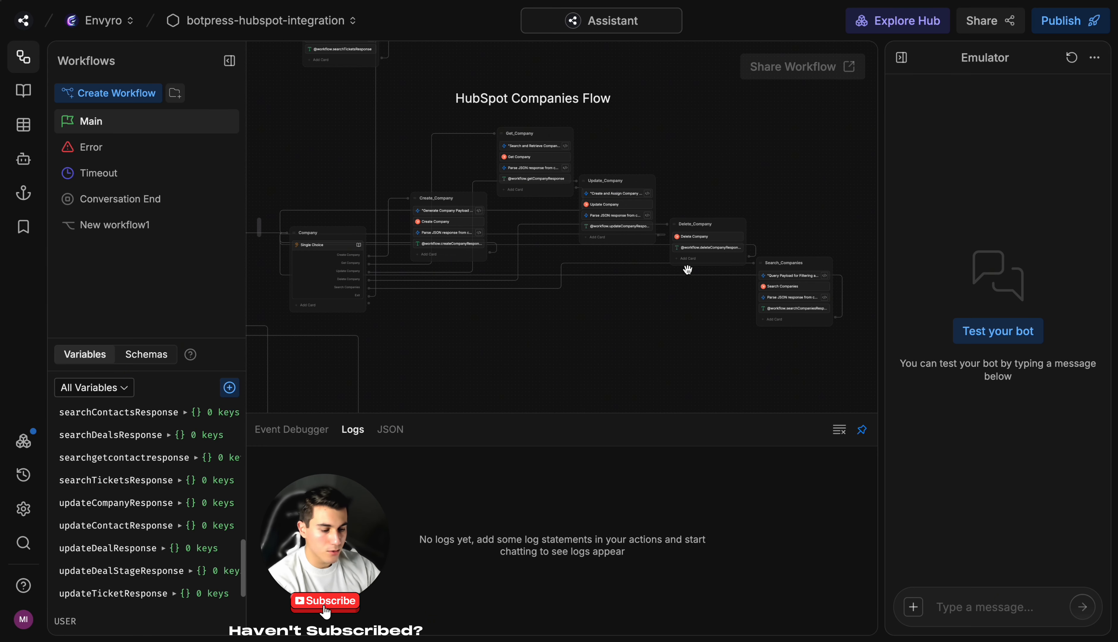
Step: Inspect the Create_Company node's payload code, including its user.properties assignment, and the Properties value of the Create Company card
left_click(438, 221)
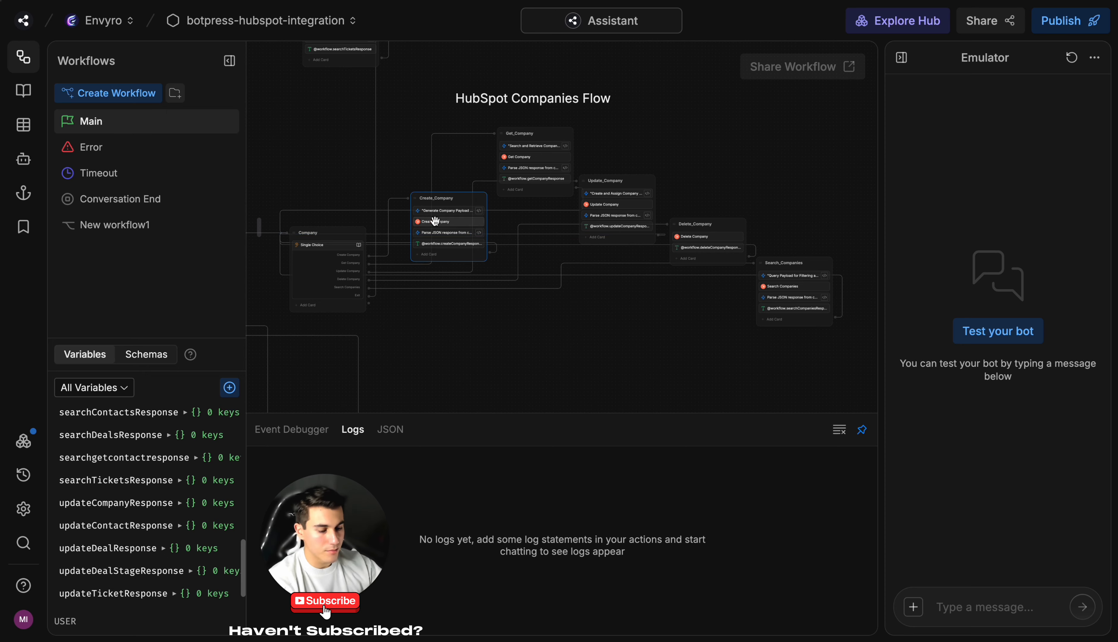
scroll(439, 222, "up", 5)
left_click_drag(424, 120, 524, 92)
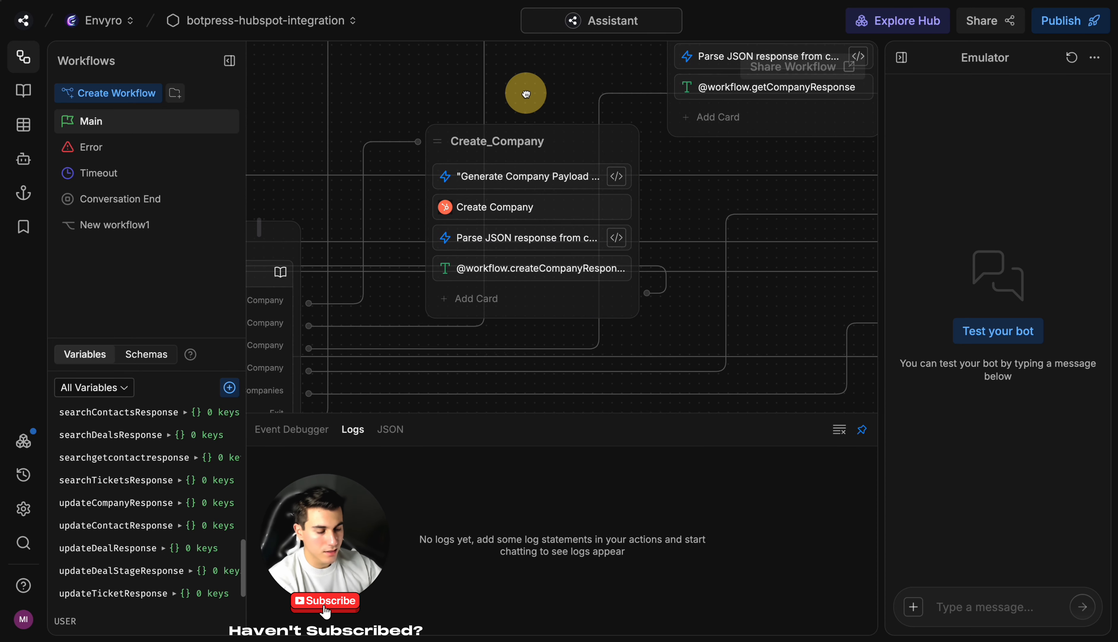
left_click(533, 179)
left_click(814, 238)
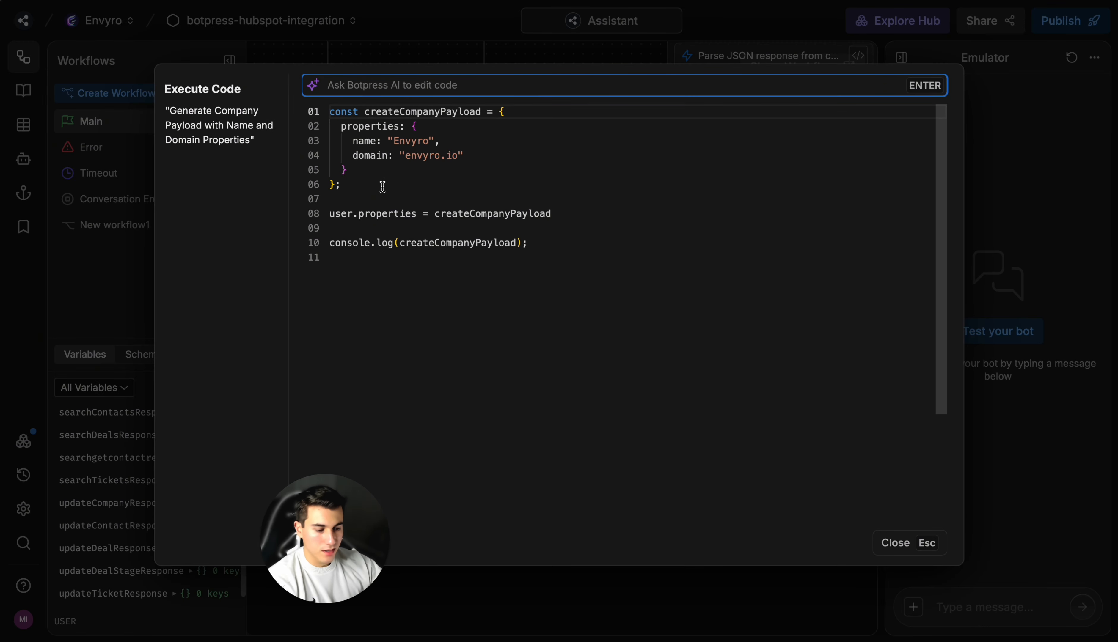
left_click_drag(383, 184, 464, 145)
left_click_drag(353, 156, 498, 170)
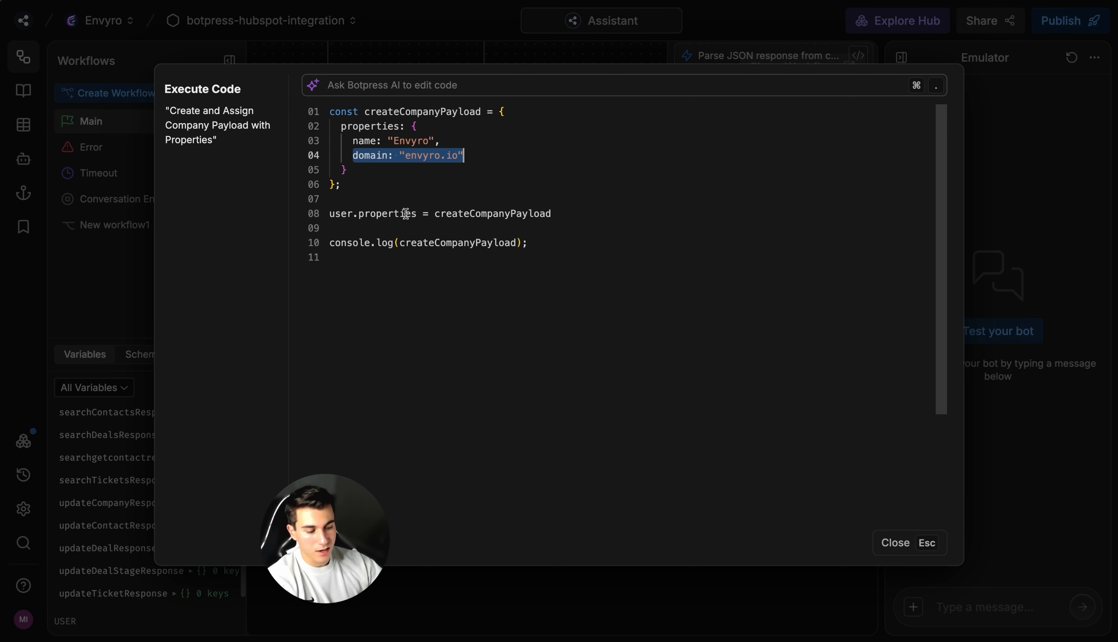
left_click_drag(416, 214, 328, 215)
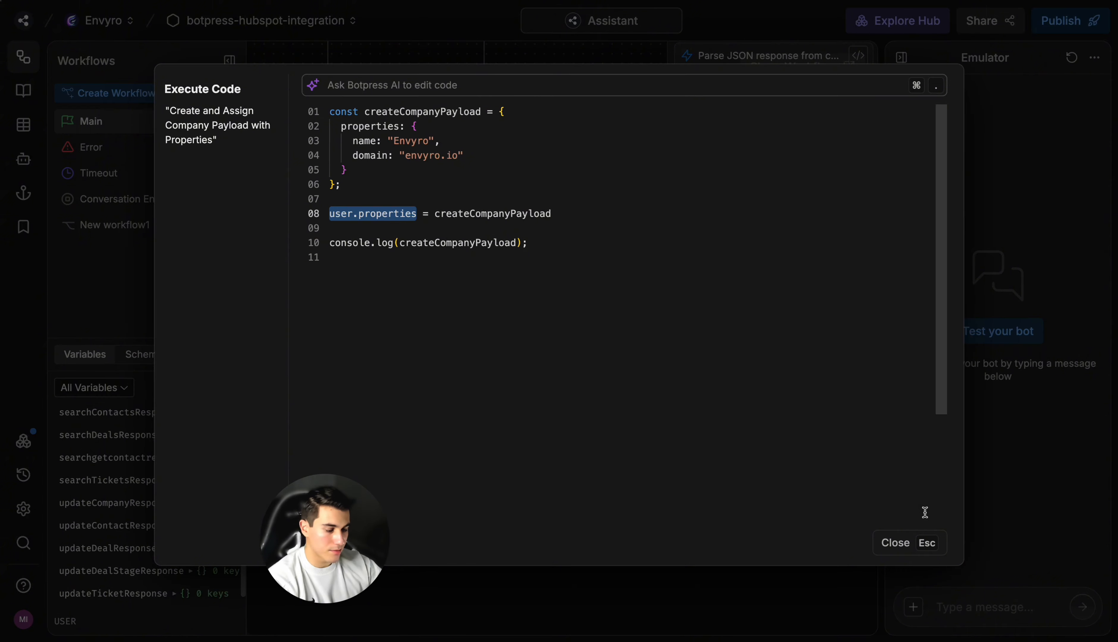
left_click(927, 538)
left_click(515, 207)
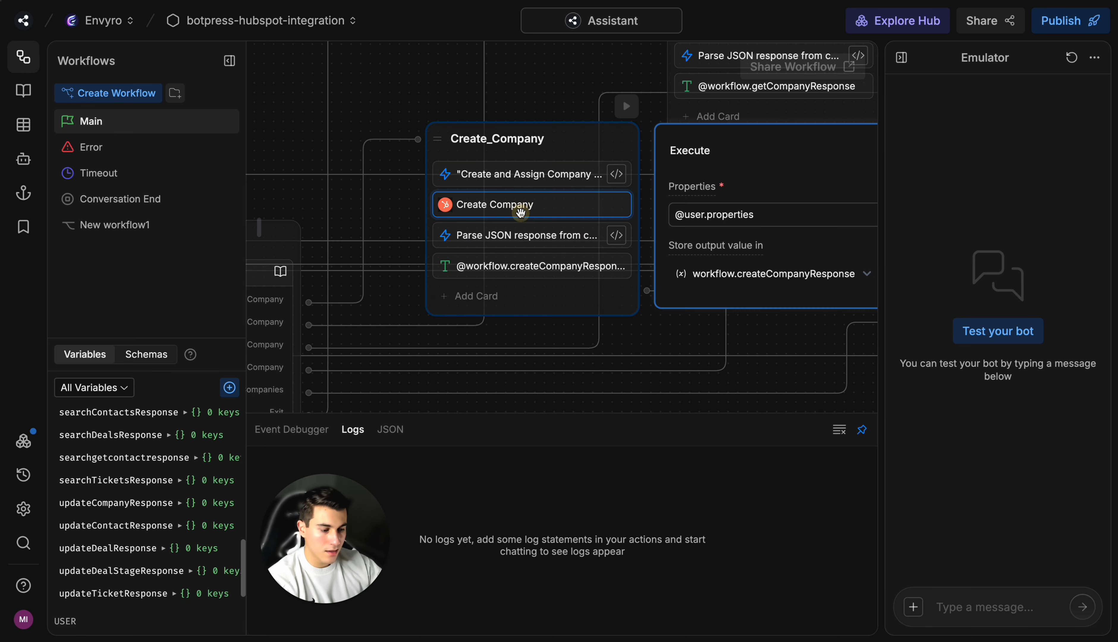
left_click(780, 221)
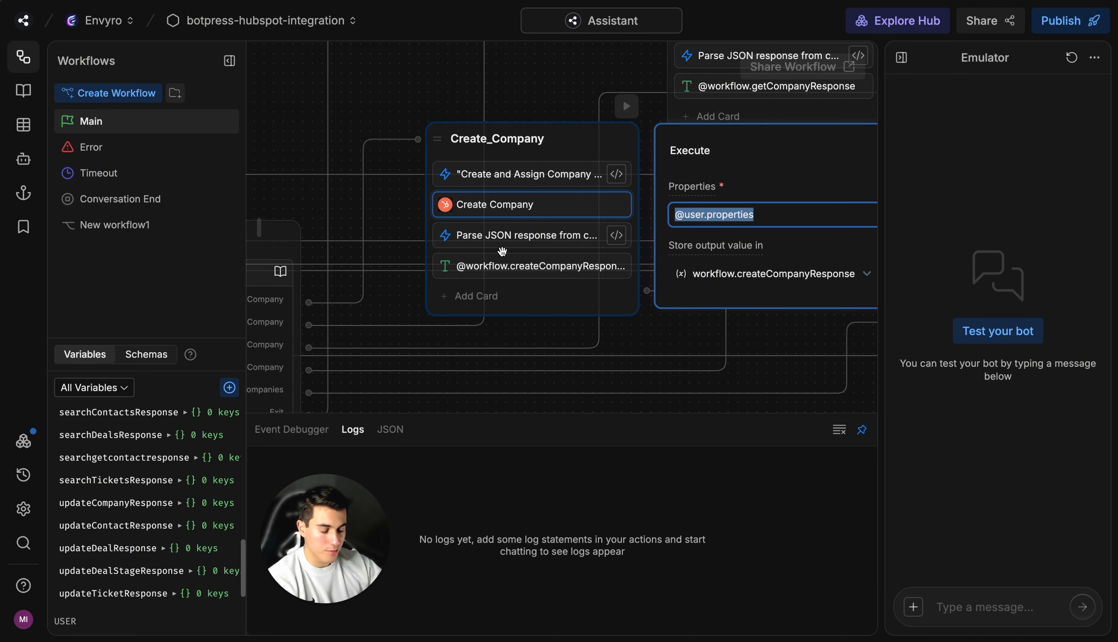
Step: Inspect the Create_Company node's JSON-parsing code and the message card that sends the company response
left_click(528, 241)
left_click_drag(728, 113, 492, 114)
left_click(387, 112)
double_click(406, 111)
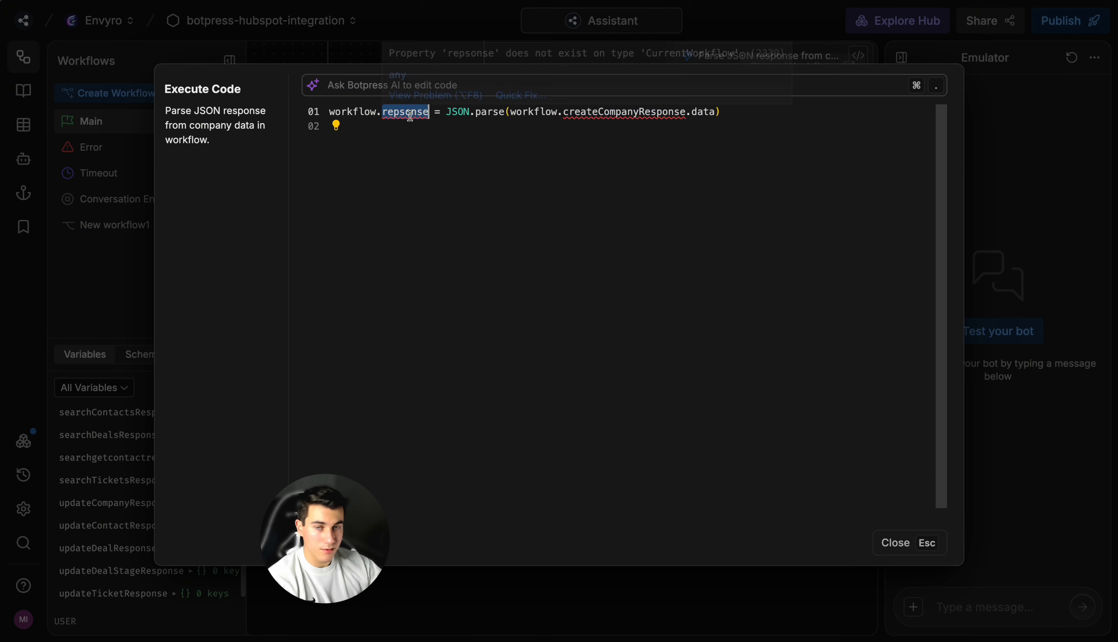
key("Escape")
left_click(536, 267)
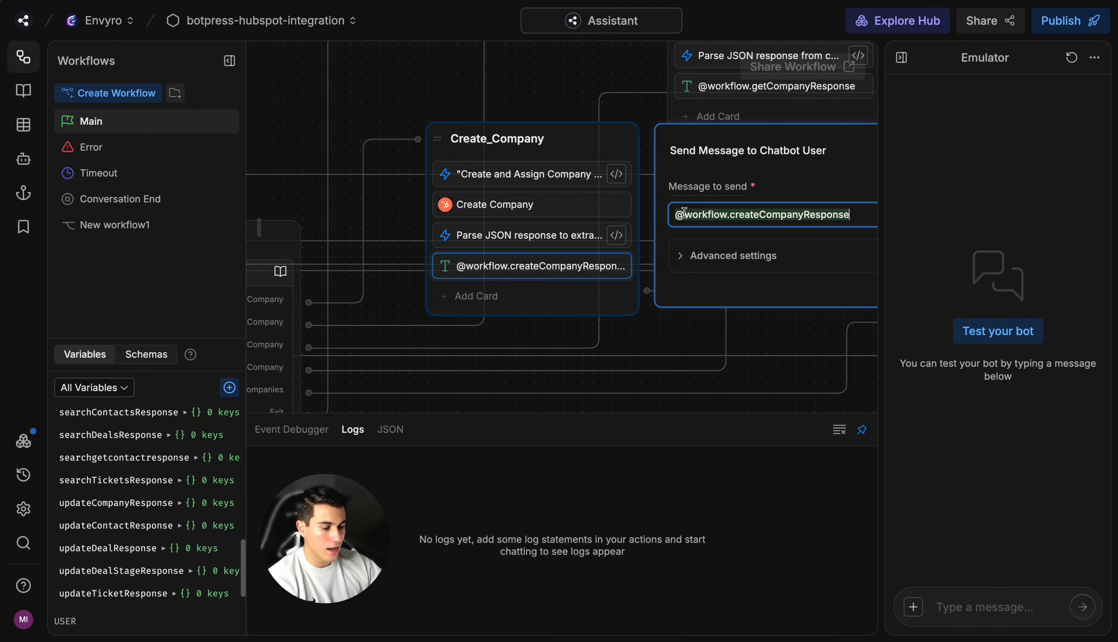
left_click(558, 105)
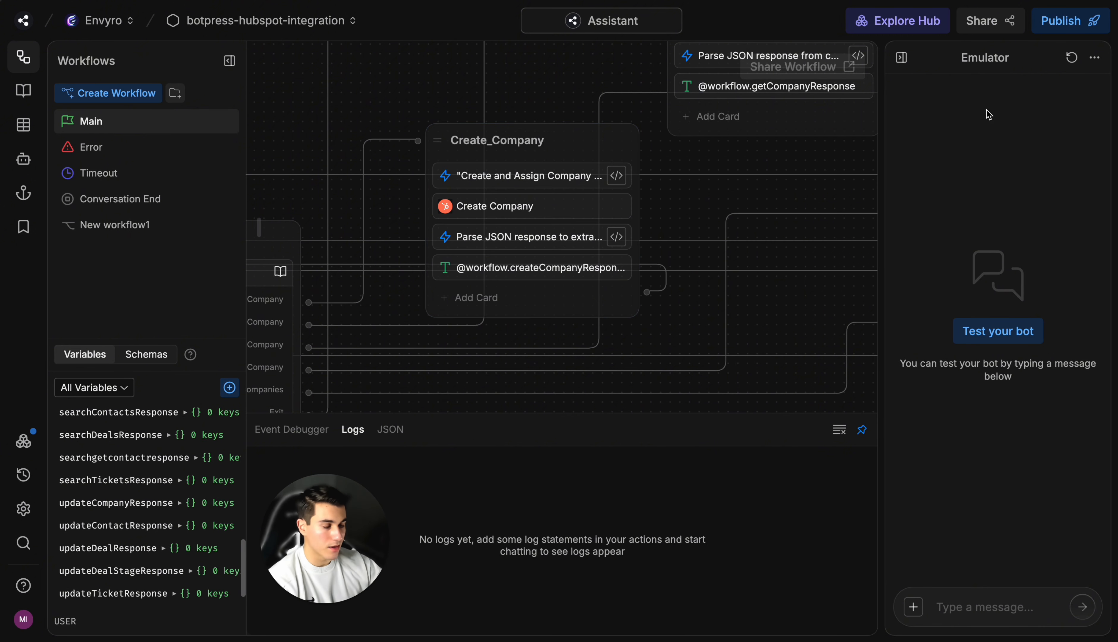
Step: Test company creation in the emulator by choosing Companies Flow and Create Company, and highlight the bot's response
left_click(941, 251)
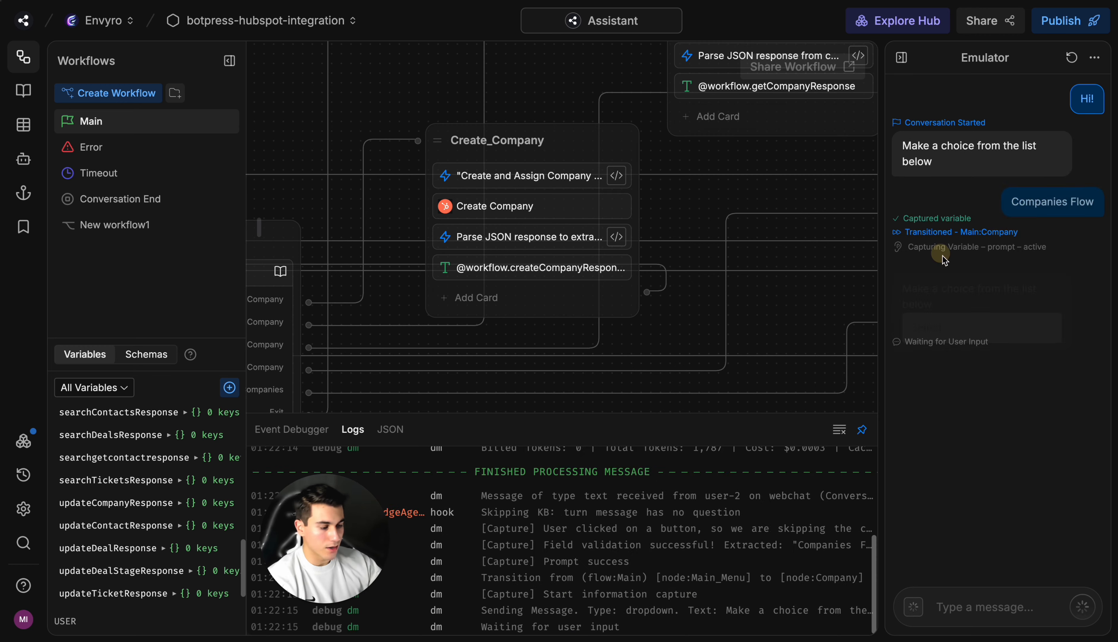
left_click(994, 311)
left_click(982, 357)
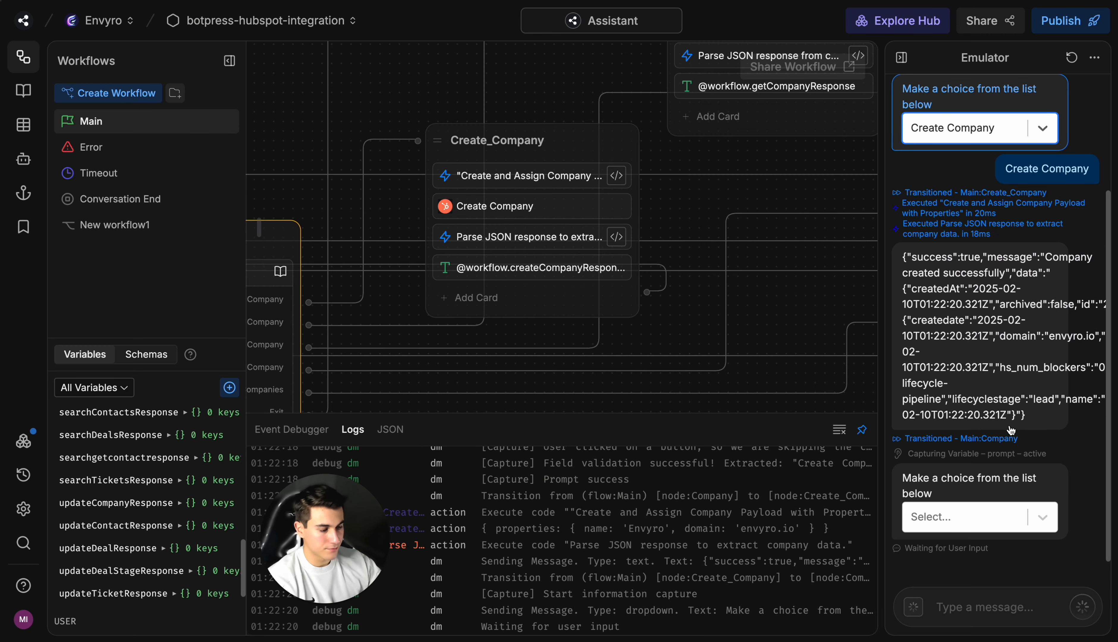
left_click_drag(1032, 424, 902, 255)
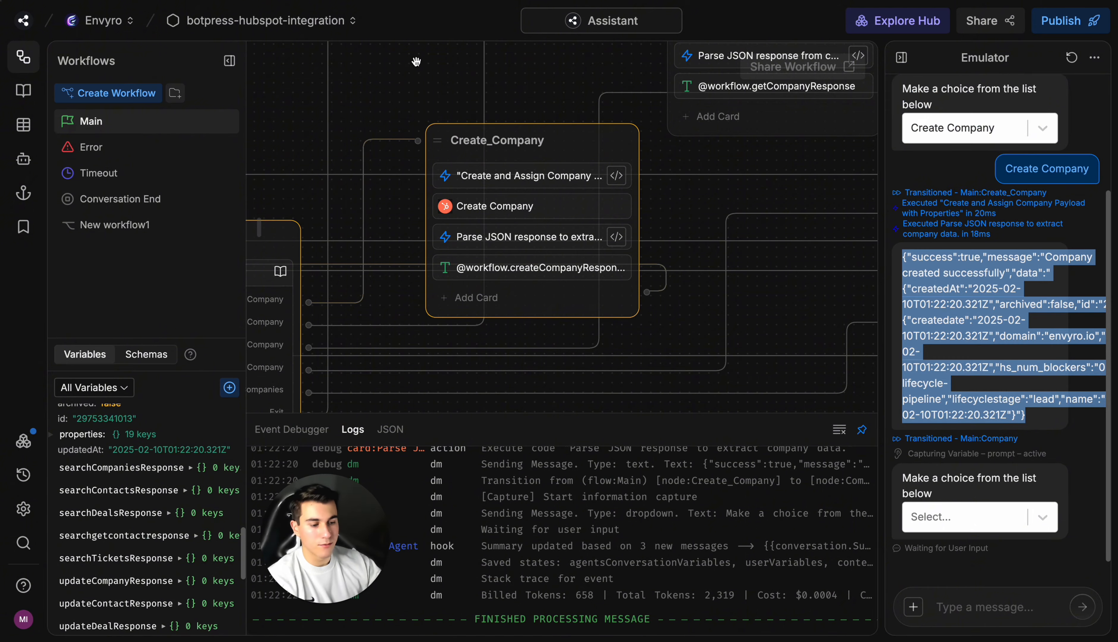
Step: Switch to HubSpot and open the Companies list to check for the newly created company
key("super+Tab")
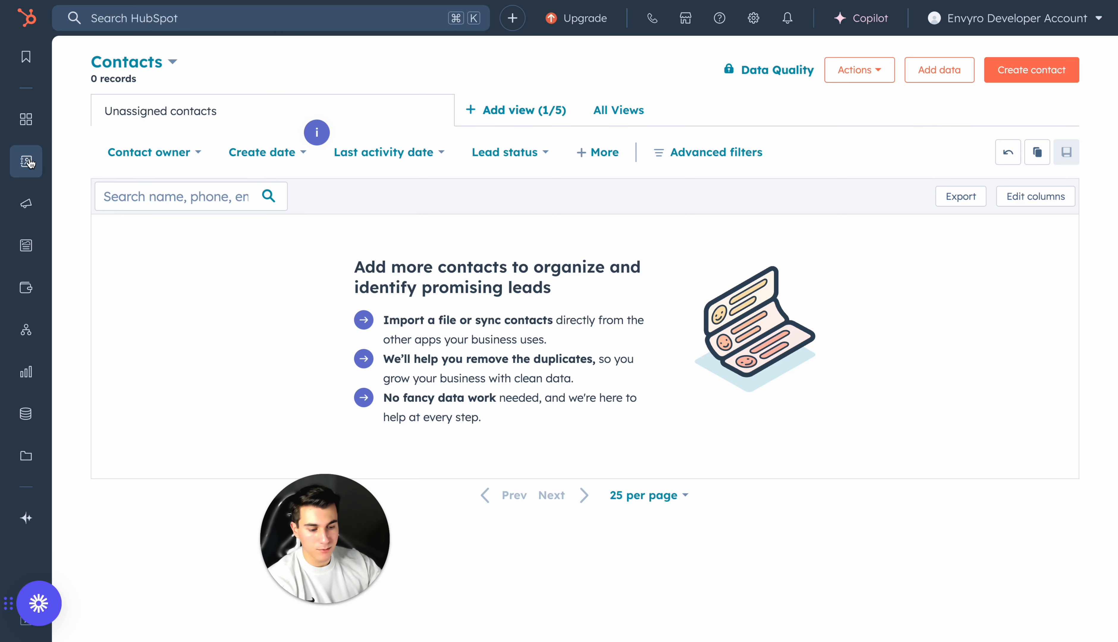
mouse_move(26, 161)
left_click(128, 195)
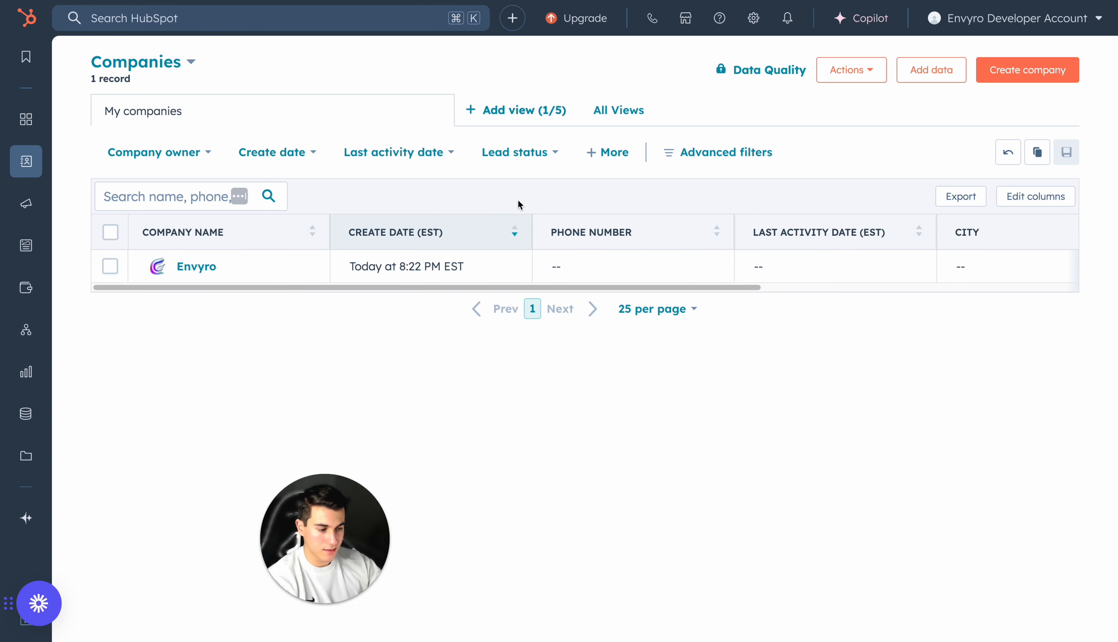
Step: Switch back to Botpress and inspect the Get_Company node's Company ID input, response-parsing code and message card
key("super+Tab")
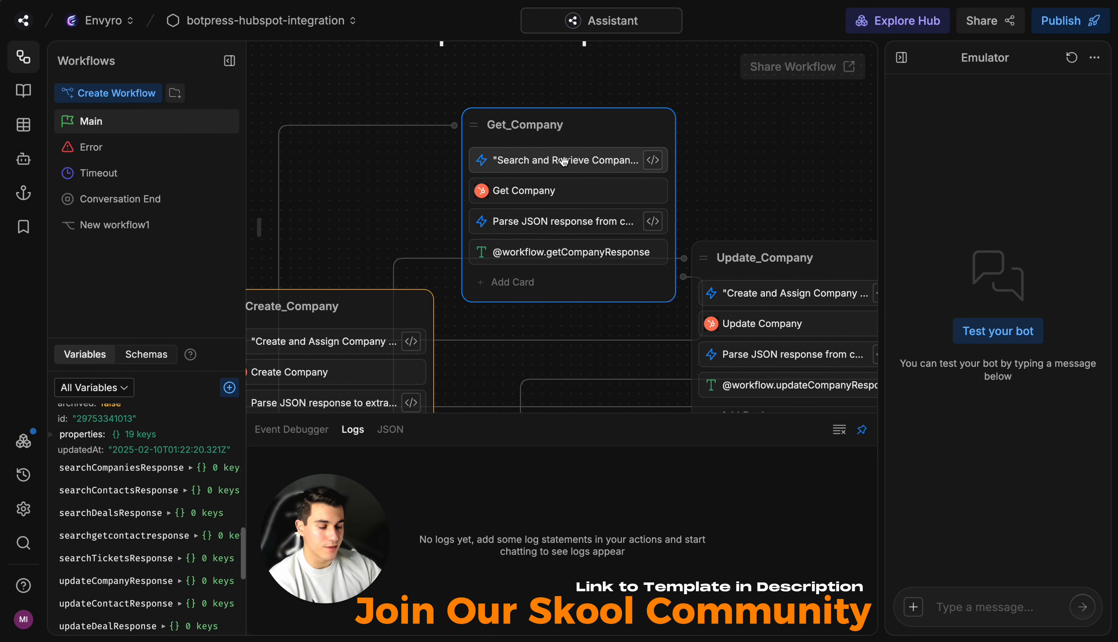
scroll(563, 161, "right", 1)
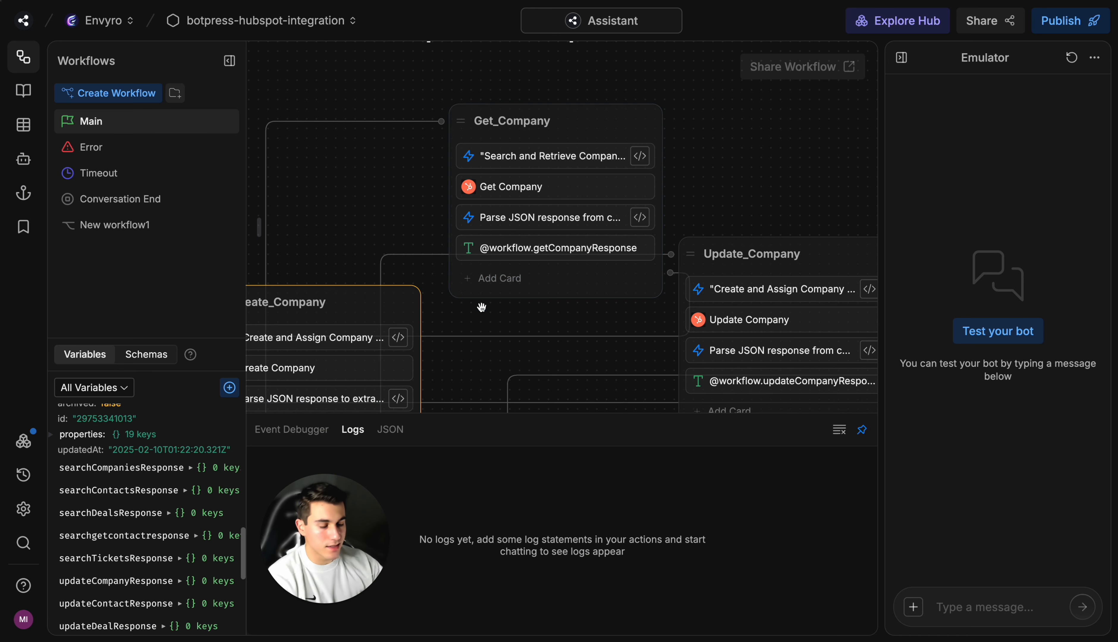
left_click(546, 192)
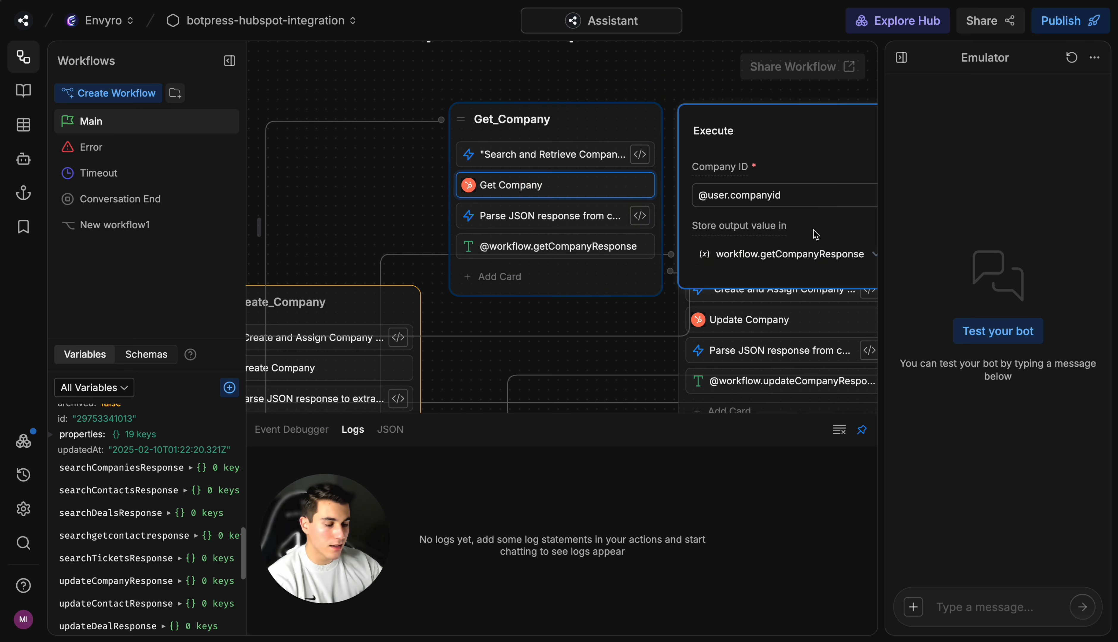
left_click(695, 199)
left_click(642, 224)
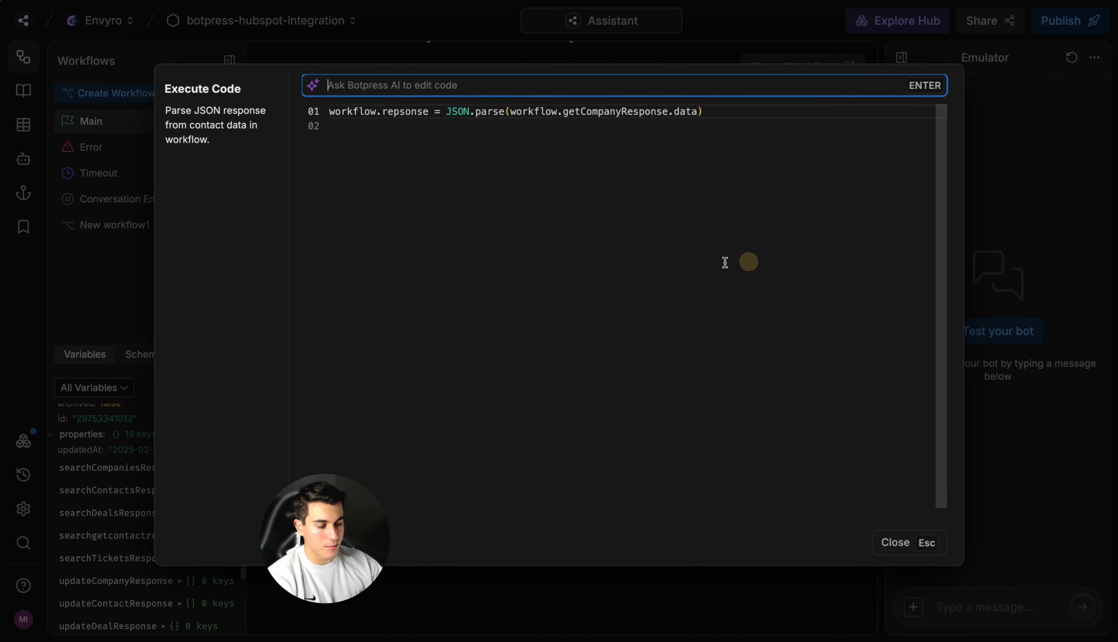
left_click(646, 127)
left_click_drag(350, 124, 278, 103)
key("Escape")
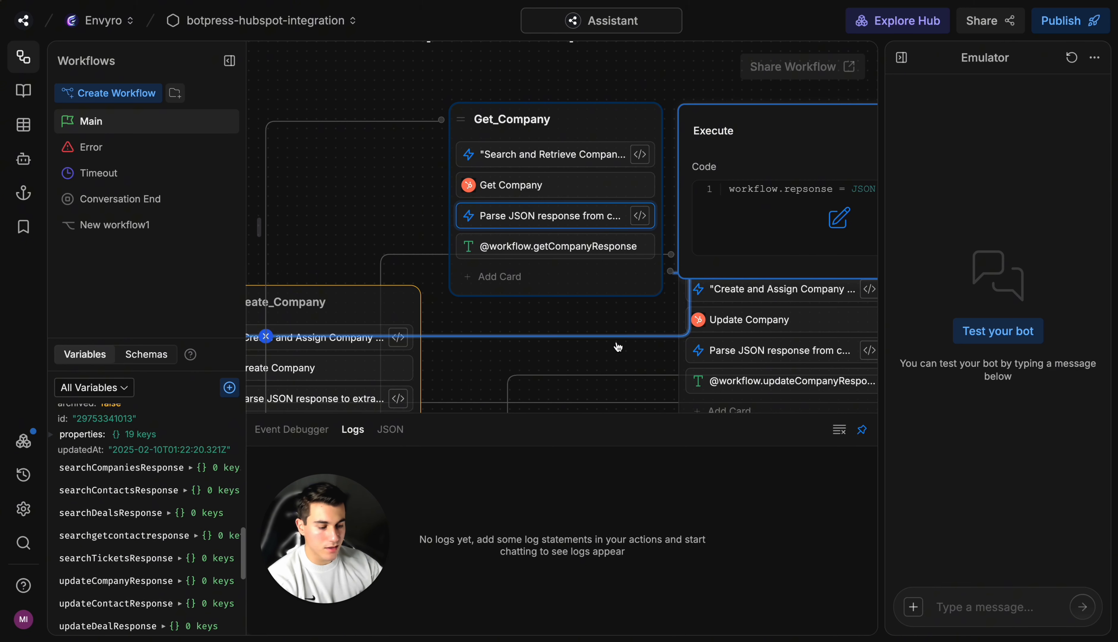
left_click(537, 246)
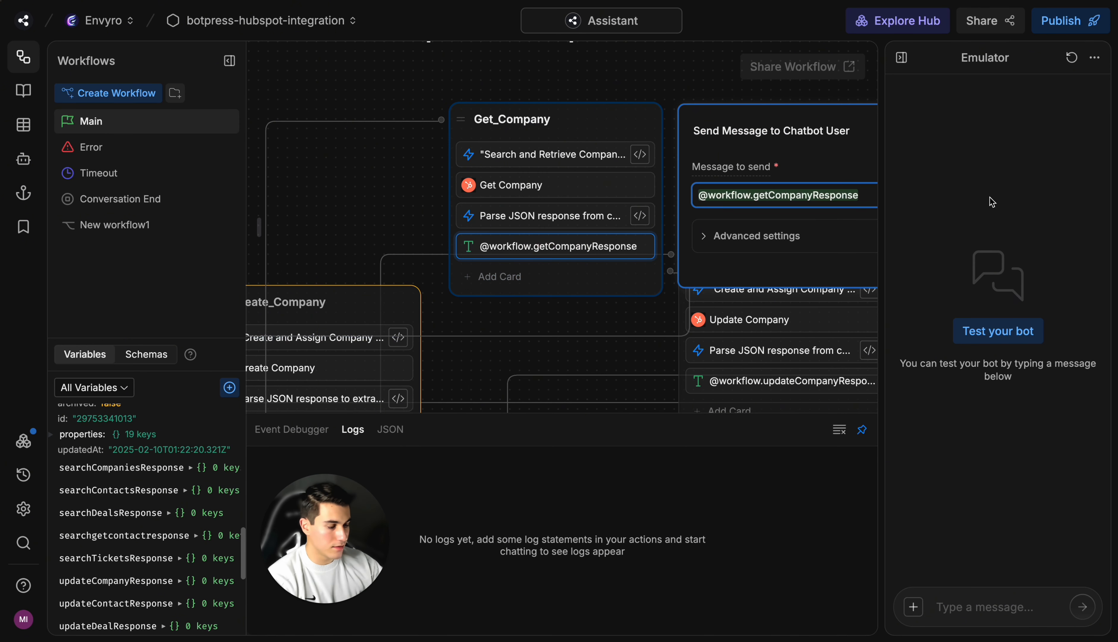
Step: Start a bot test in the emulator and run Get Company from the Companies Flow
left_click(997, 333)
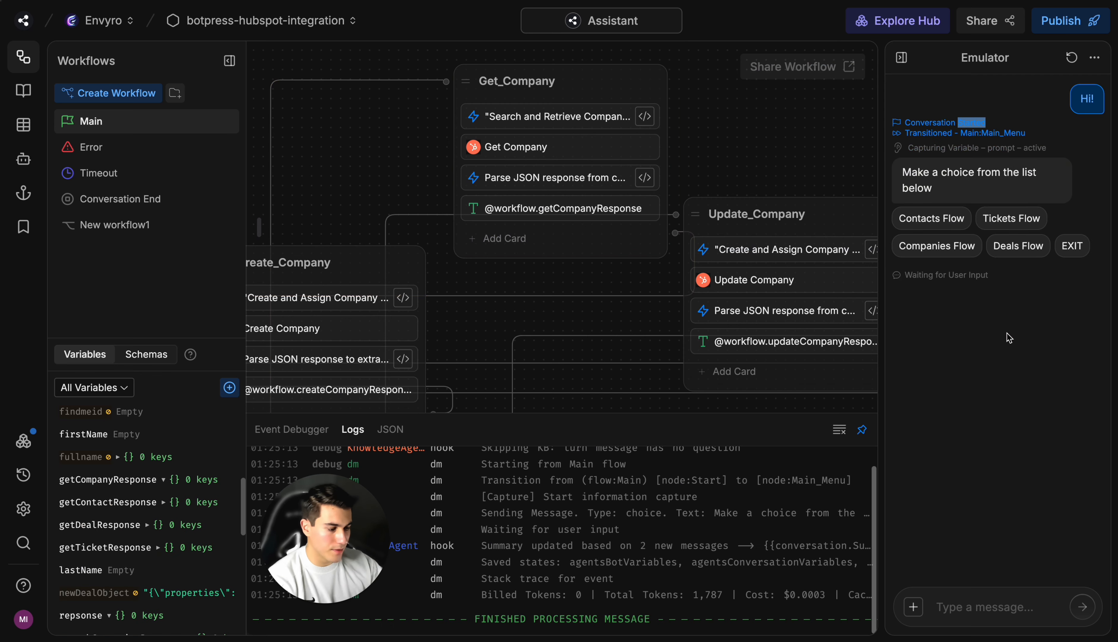
left_click(954, 251)
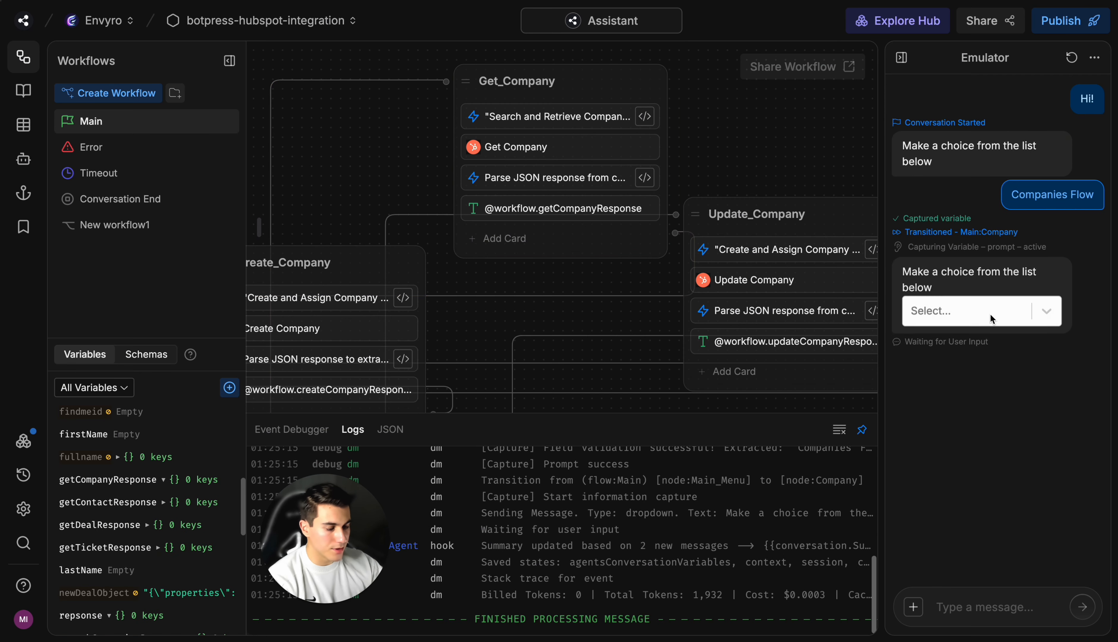
left_click(990, 314)
left_click(954, 375)
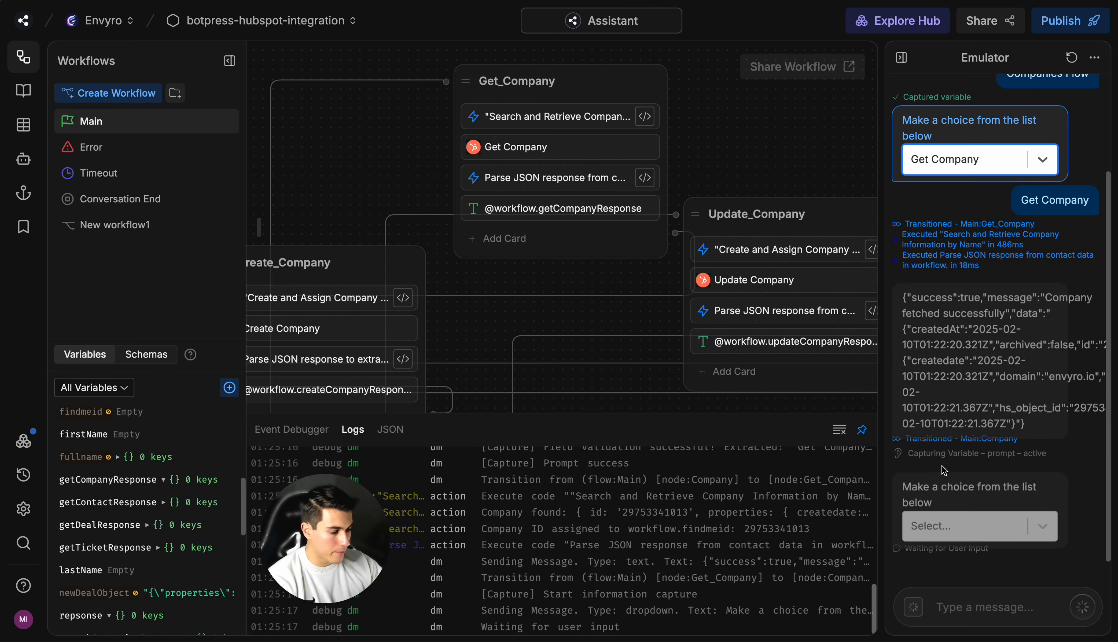
Step: Highlight the Get Company response in the emulator and check the getCompanyResponse and user companyid variables
left_click_drag(1025, 415, 915, 297)
left_click(988, 344)
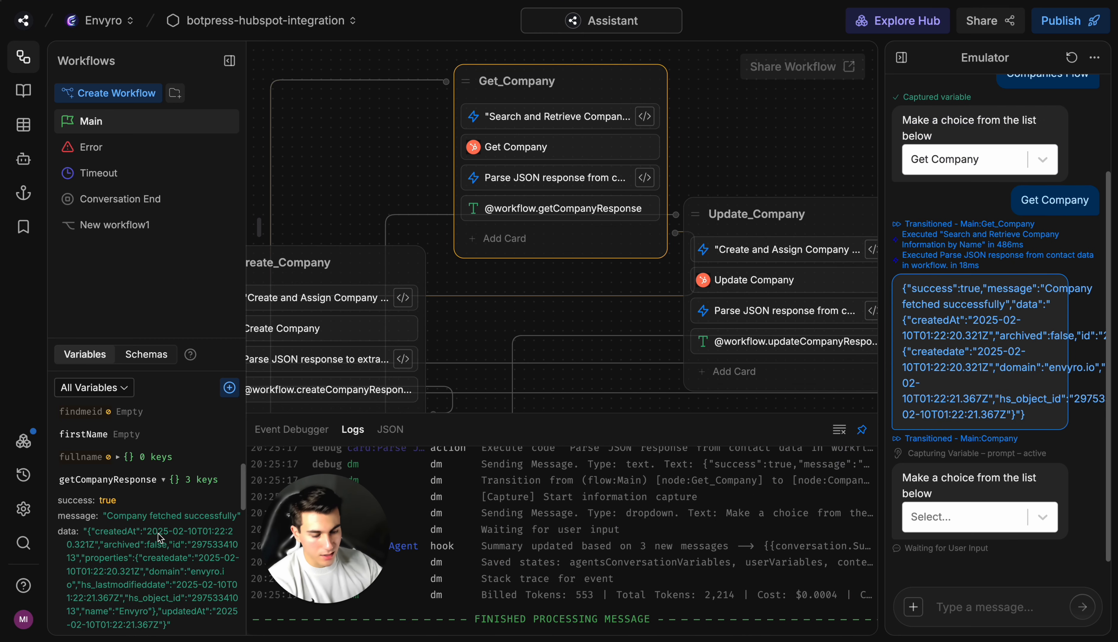
scroll(161, 538, "down", 5)
double_click(181, 488)
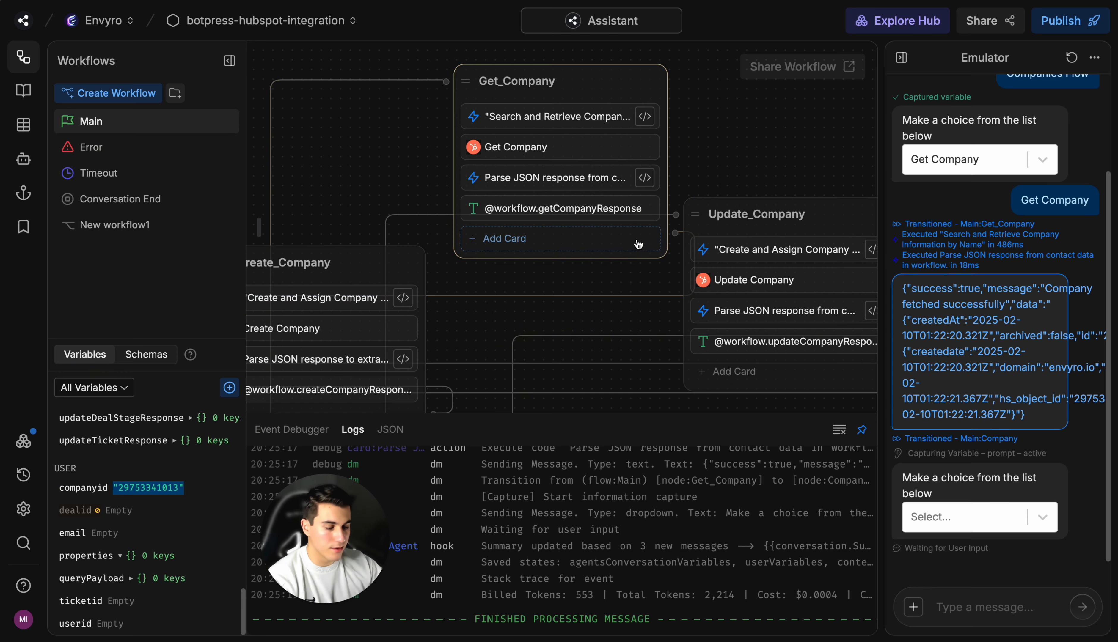
Step: Inspect the Update_Company node's payload code, highlighting the name and domain properties
scroll(638, 244, "right", 5)
scroll(644, 133, "down", 2)
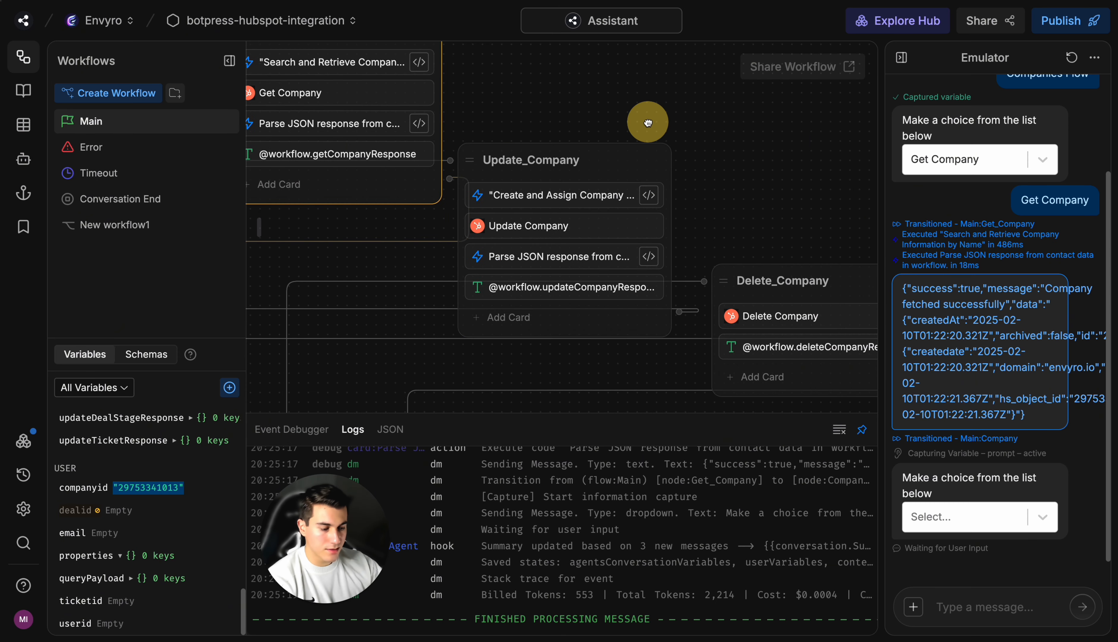
left_click(591, 202)
left_click(772, 263)
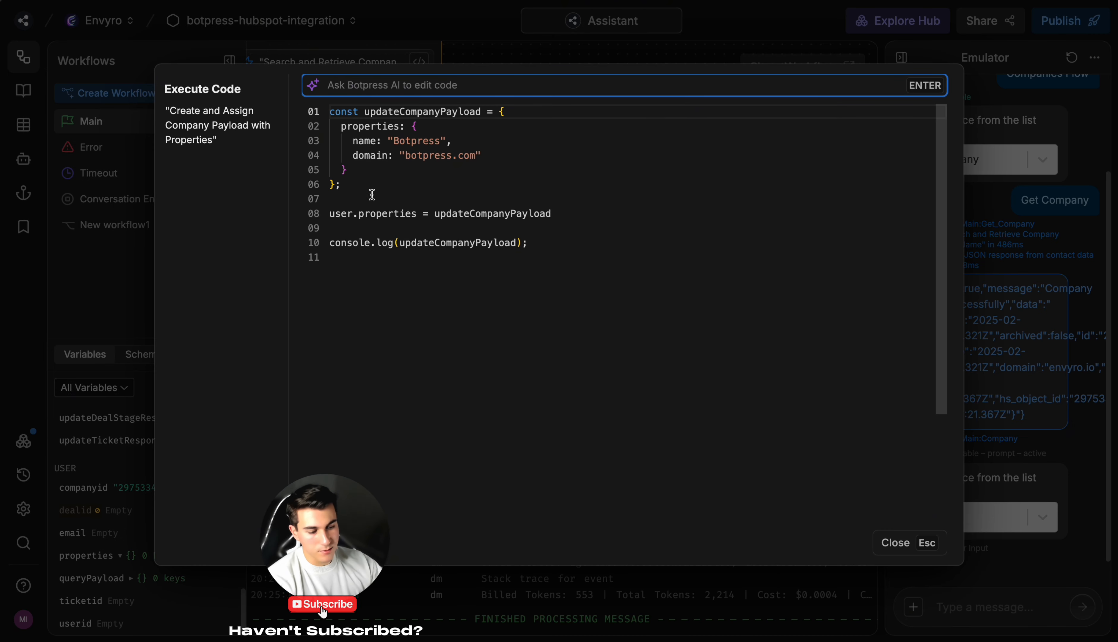
left_click_drag(362, 186, 329, 139)
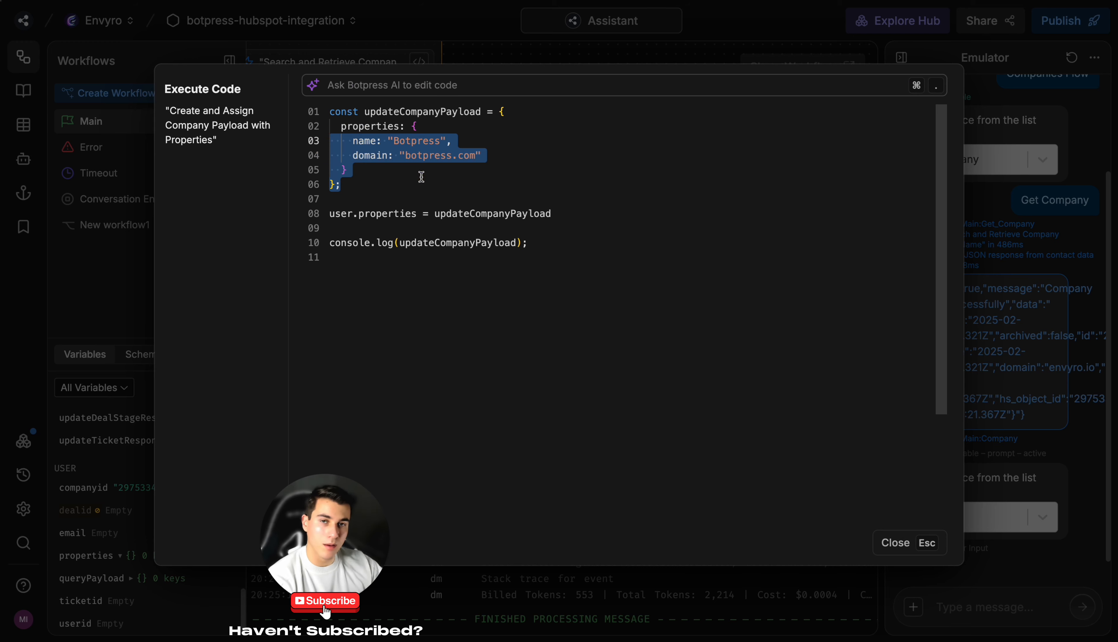
key("Escape")
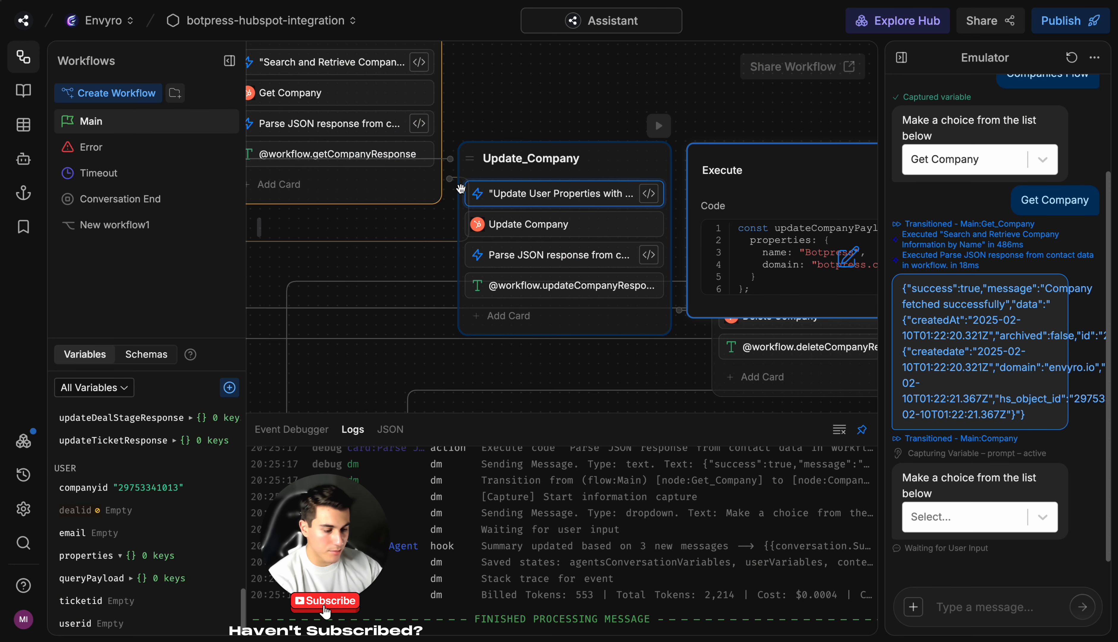
Step: Examine the Update Company card's inputs against its payload code, along with the node's response-parsing and message cards
left_click(560, 230)
left_click_drag(812, 235, 681, 237)
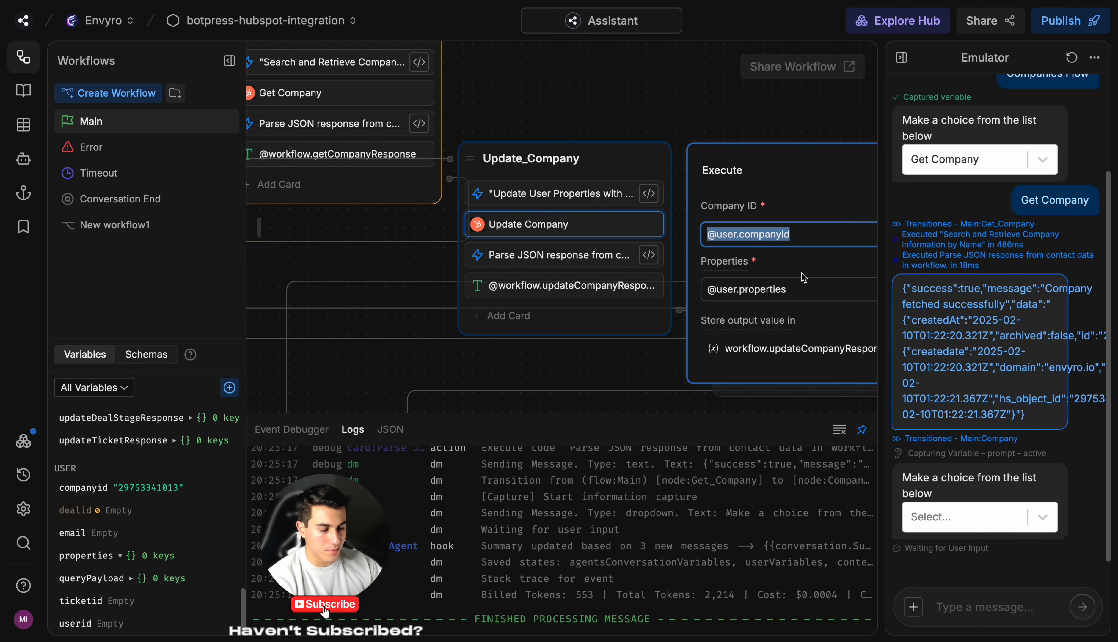
left_click(570, 196)
left_click(823, 257)
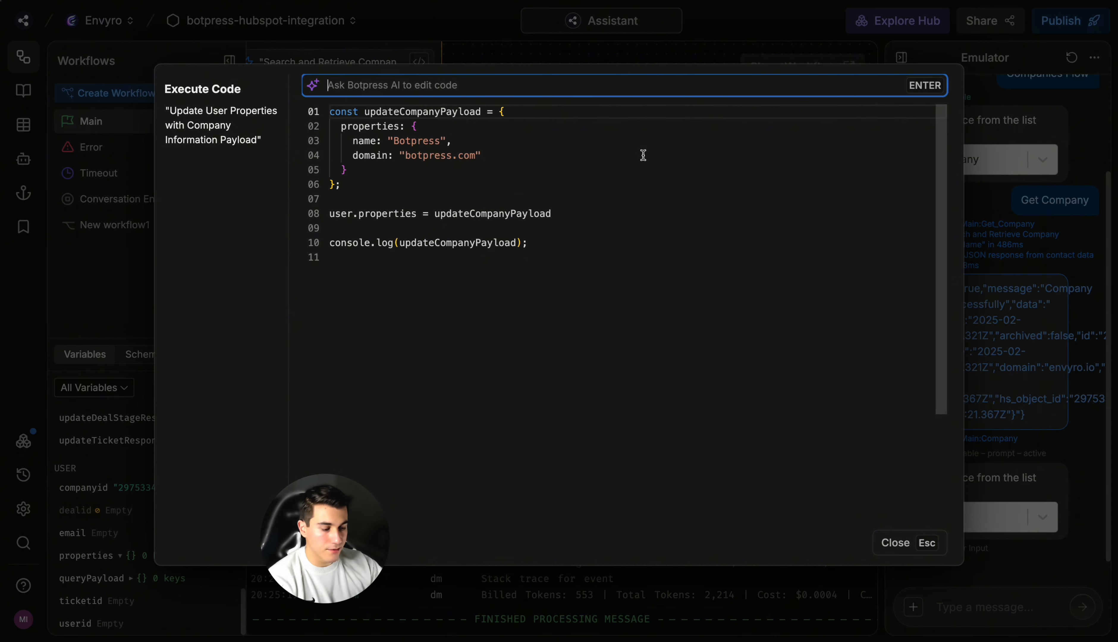
key("Escape")
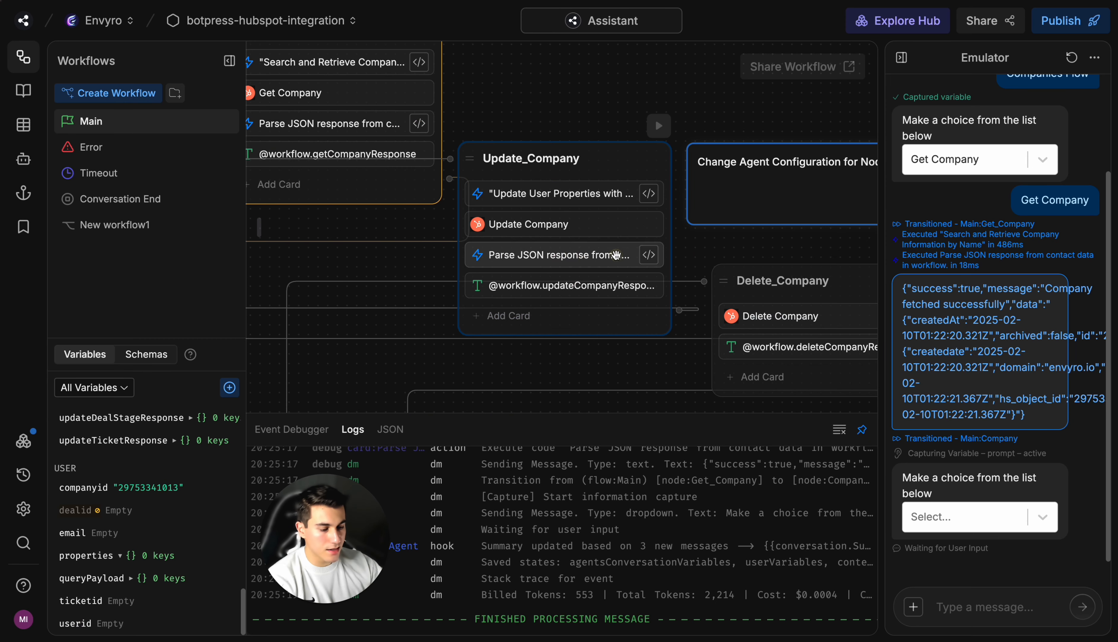
left_click(554, 256)
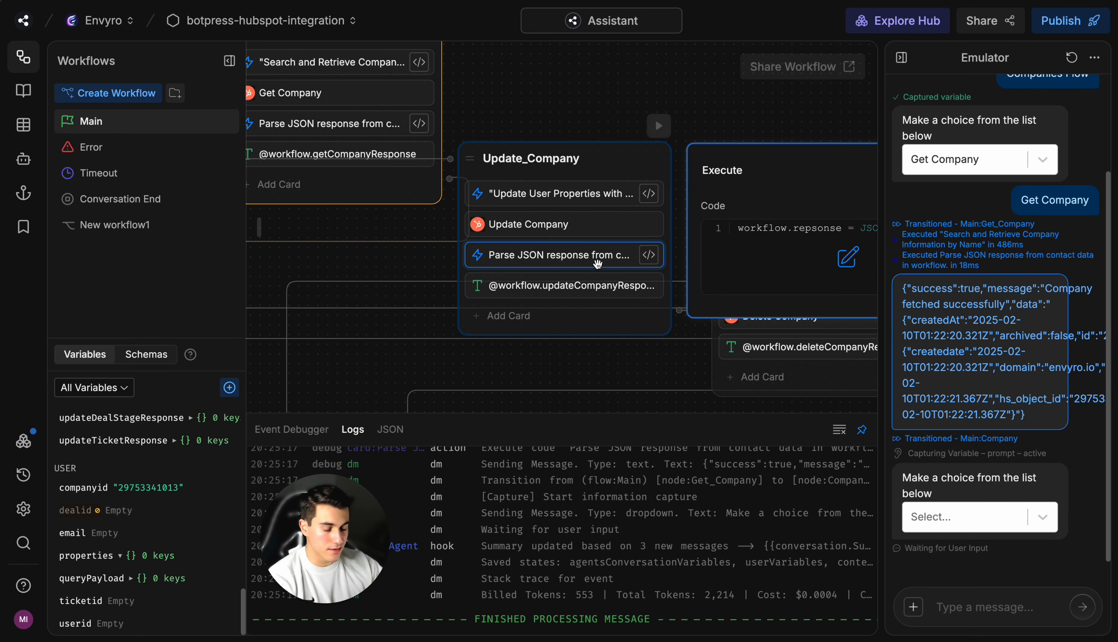
left_click(621, 286)
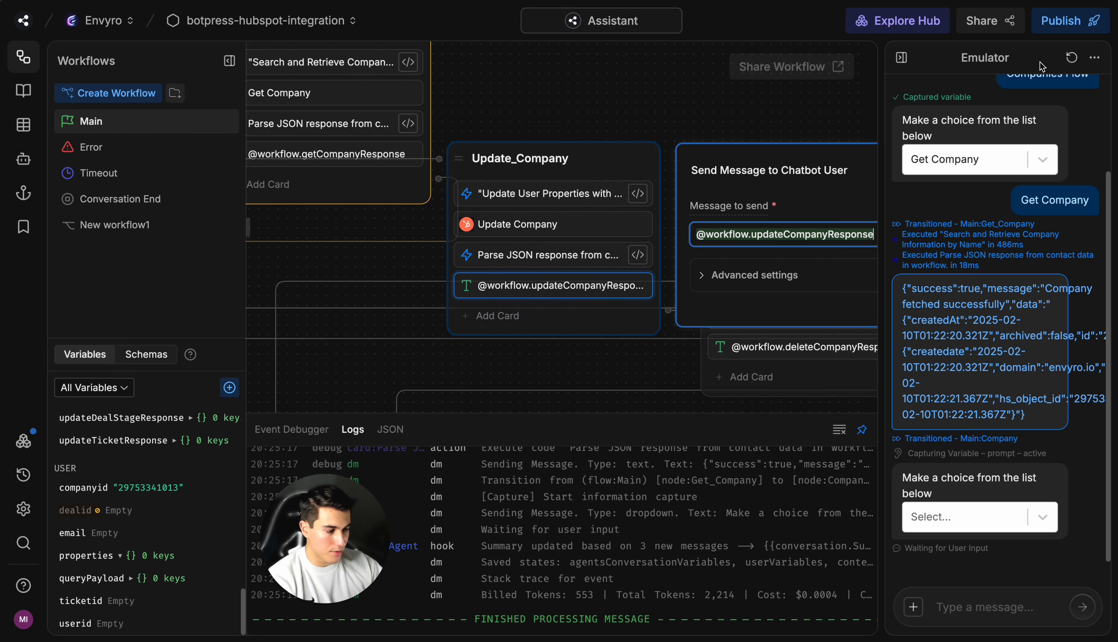
Step: Close the card details and run Update Company from the emulator's list of choices
left_click(839, 191)
left_click(1019, 516)
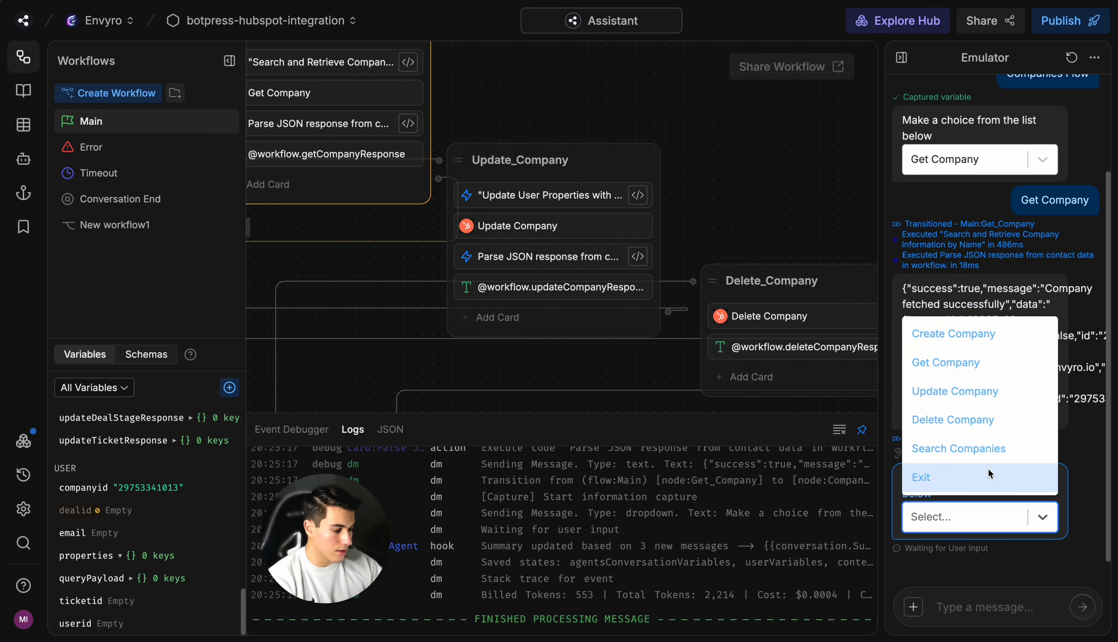
left_click(987, 394)
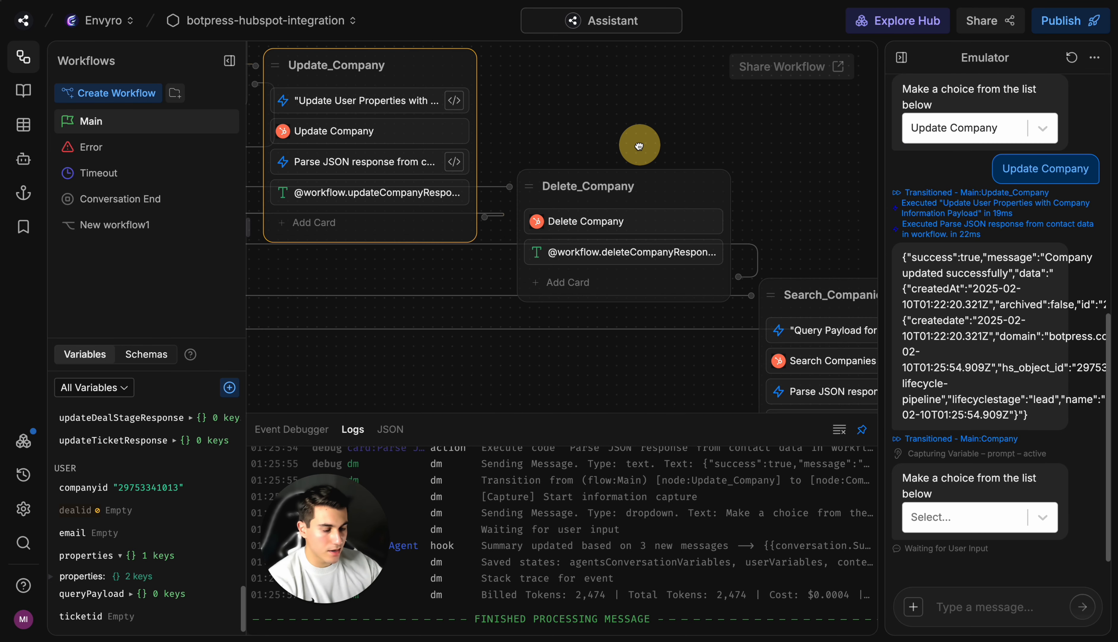
Step: Inspect the Search_Companies node's query payload code, highlighting its filter values and requested properties, and the Search Companies card's Query input
mouse_move(639, 142)
left_mouse_down()
mouse_move(798, 216)
mouse_move(614, 125)
left_mouse_up()
left_click_drag(644, 171, 527, 135)
left_click(568, 203)
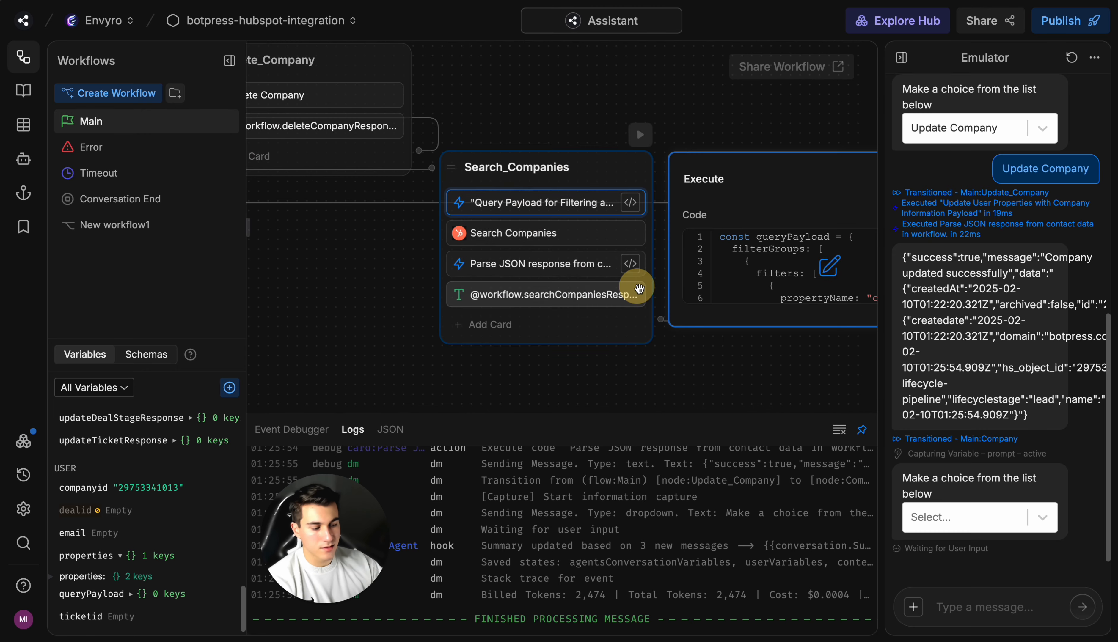
left_click(785, 276)
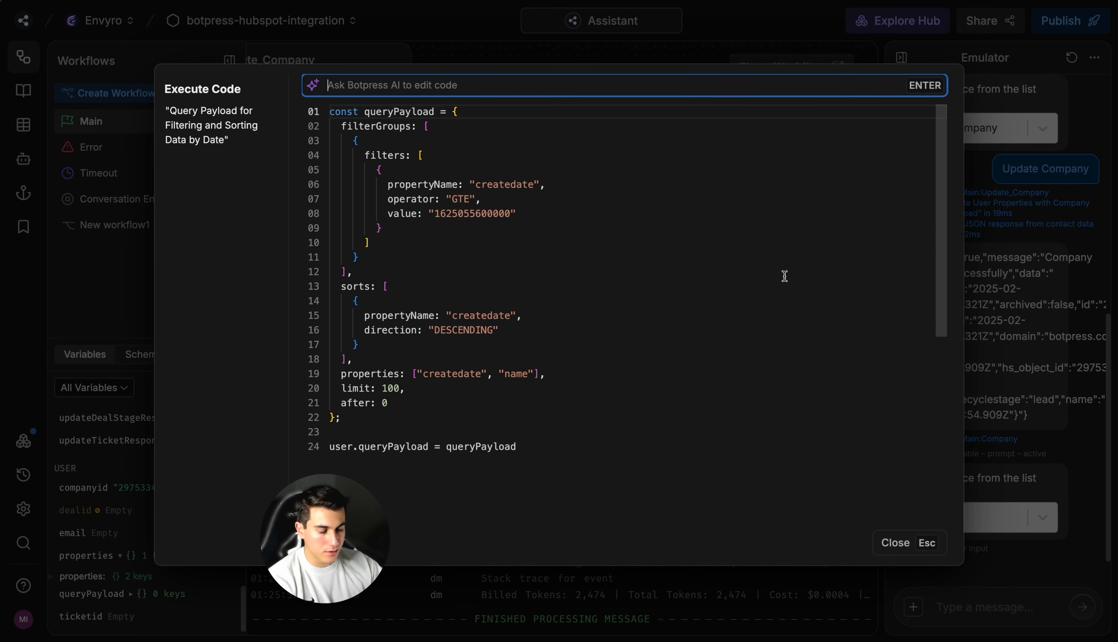
double_click(509, 185)
double_click(462, 199)
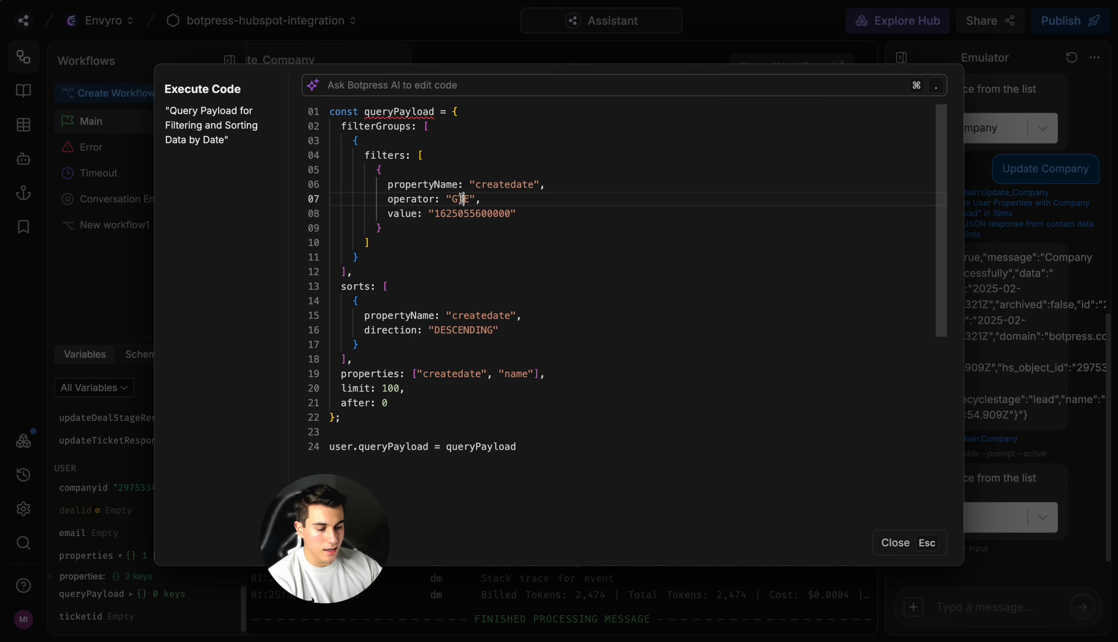
double_click(481, 215)
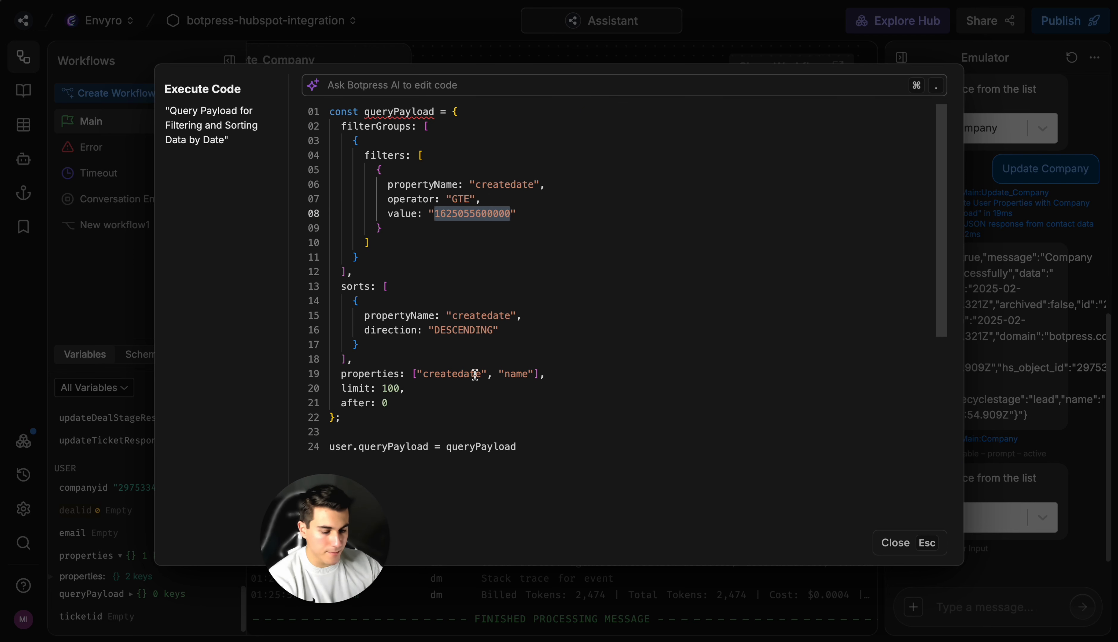
double_click(450, 376)
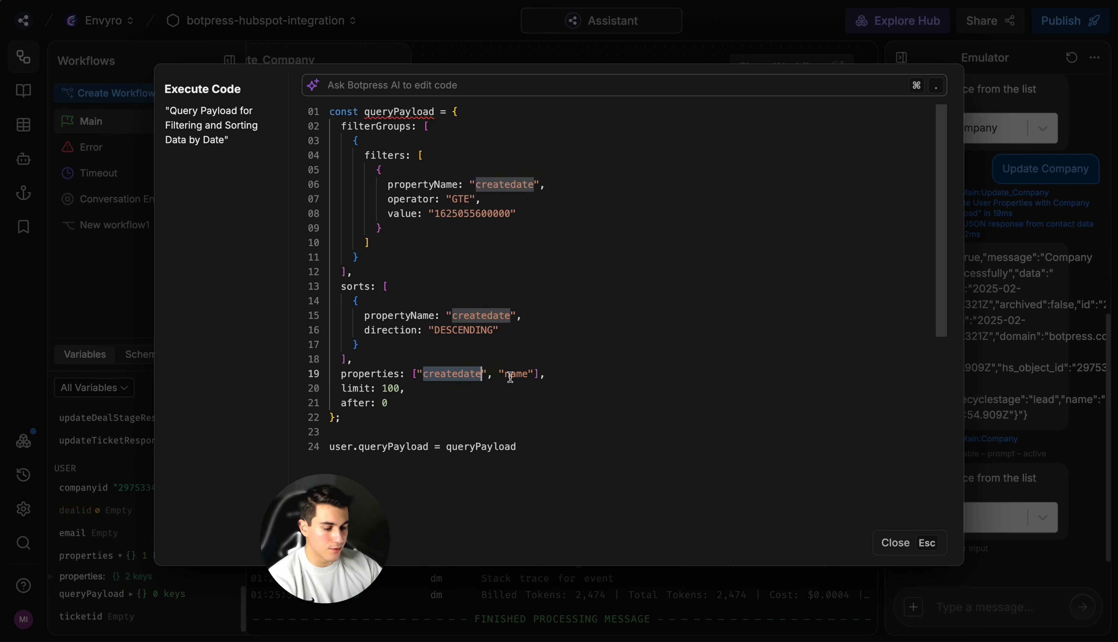
double_click(517, 374)
key("Escape")
left_click(561, 231)
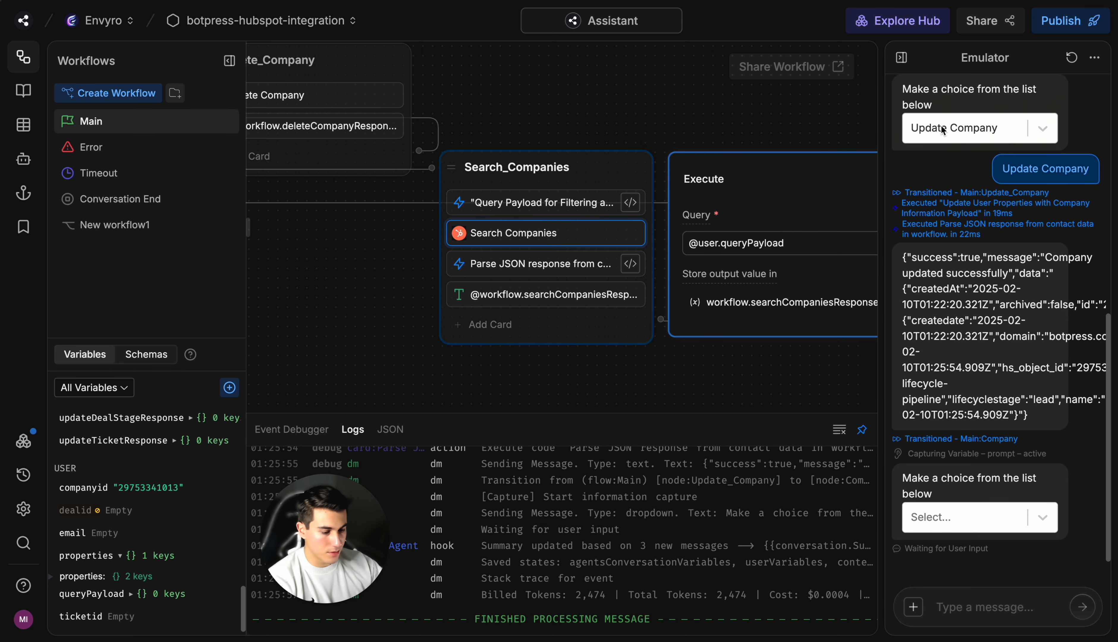
Step: Restart the emulator conversation and run Search Companies from the Companies Flow
left_click(1072, 58)
left_click(1022, 343)
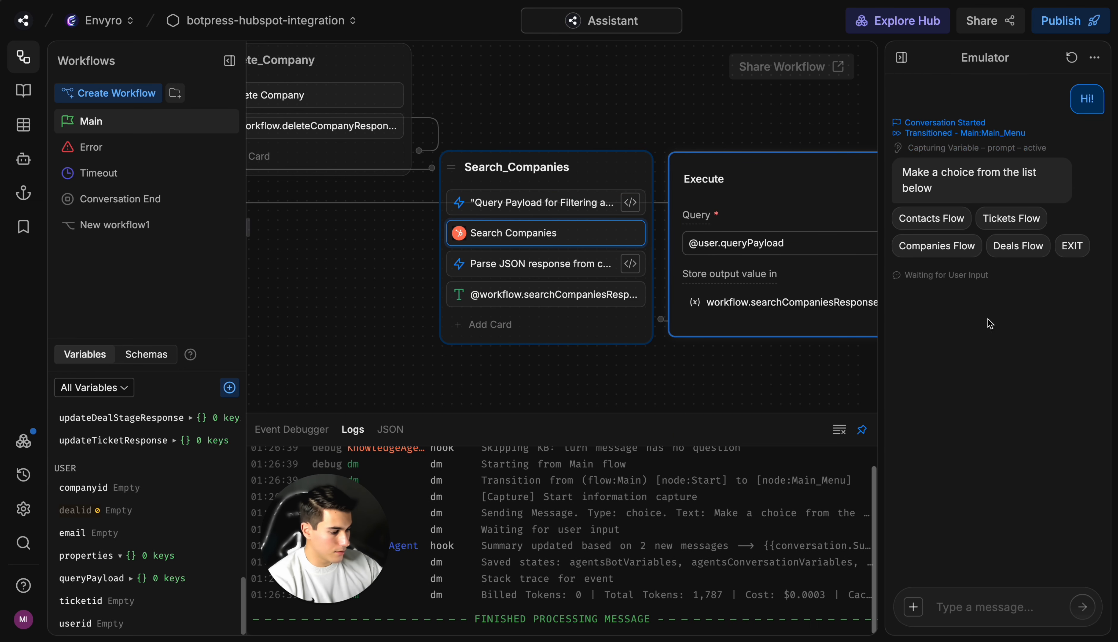
left_click(946, 246)
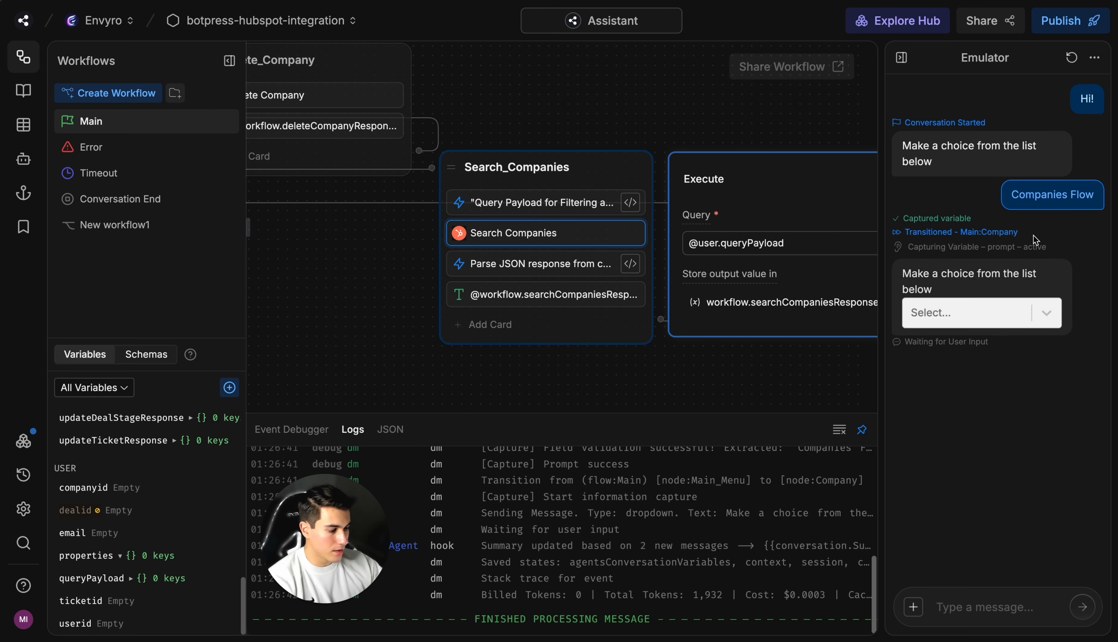
left_click(1010, 318)
left_click(1002, 464)
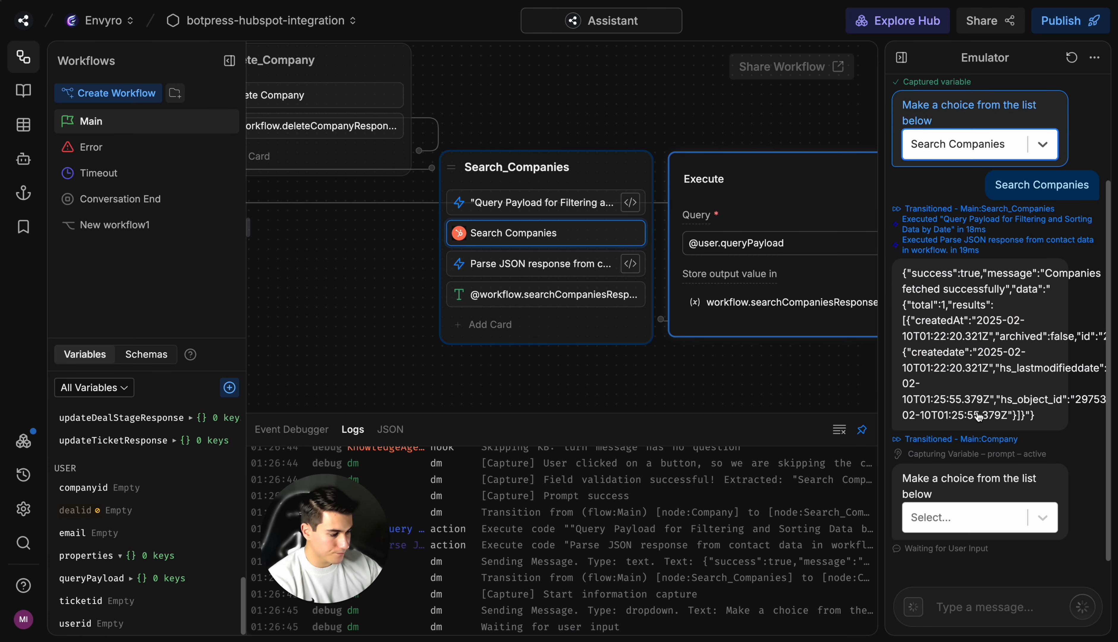
Step: Expand the first result in the repsonse workflow variable and read the found company's properties
scroll(142, 497, "up", 3)
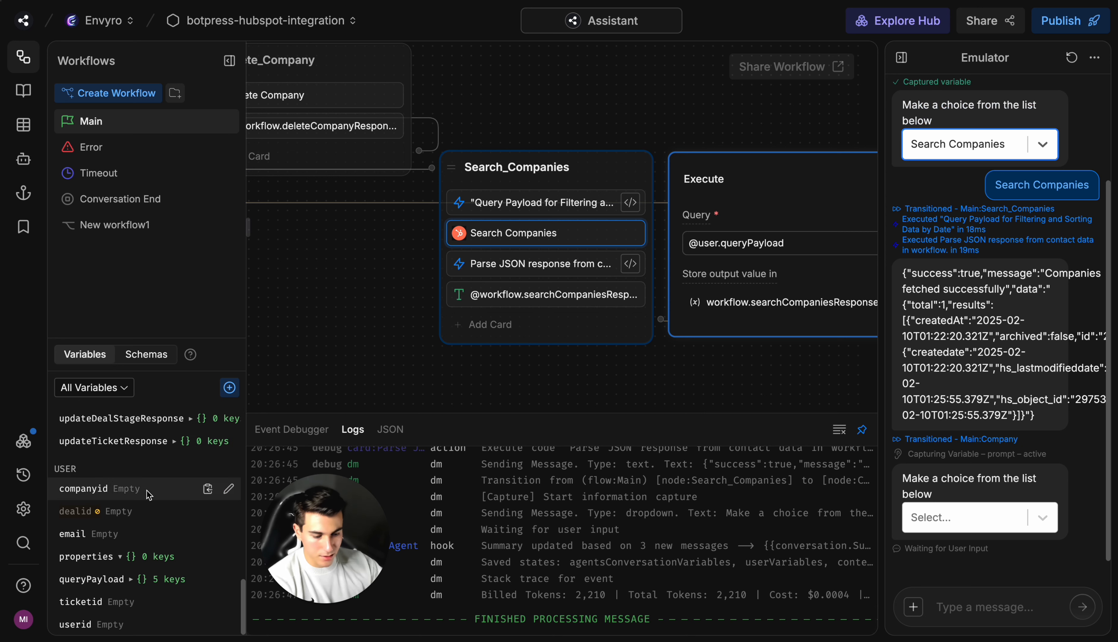
scroll(133, 510, "up", 5)
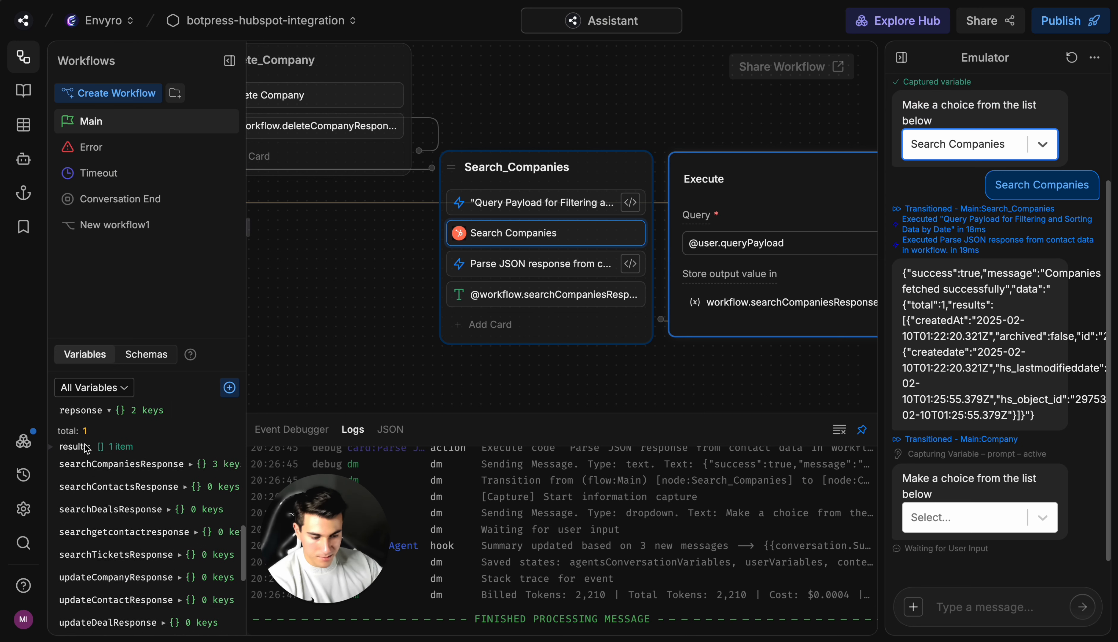
left_click(62, 522)
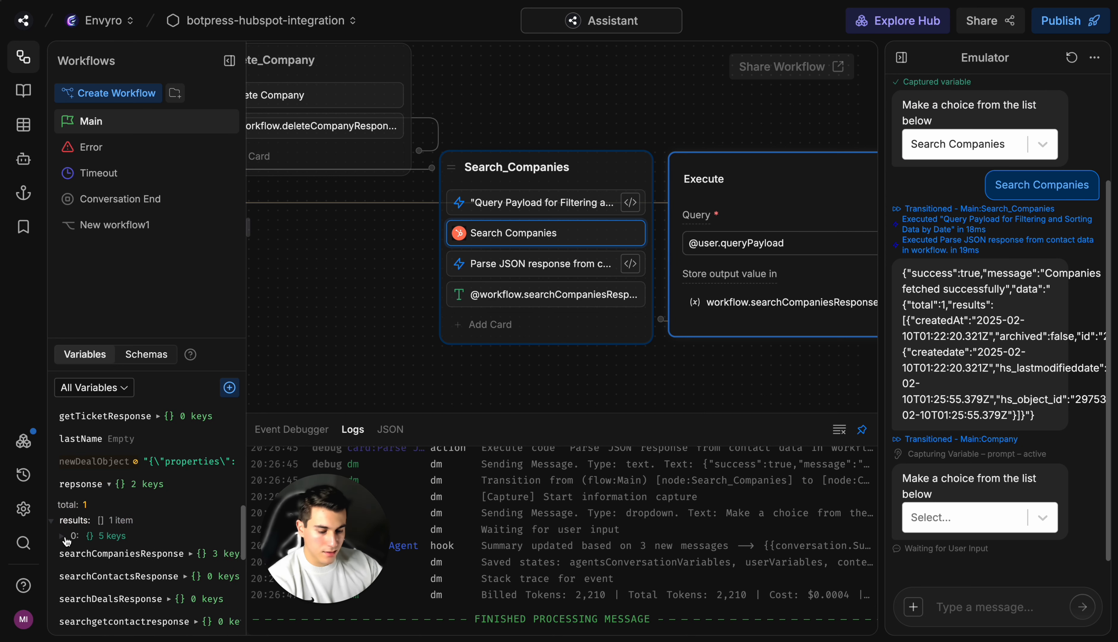
left_click(71, 536)
scroll(175, 539, "down", 2)
scroll(176, 538, "down", 2)
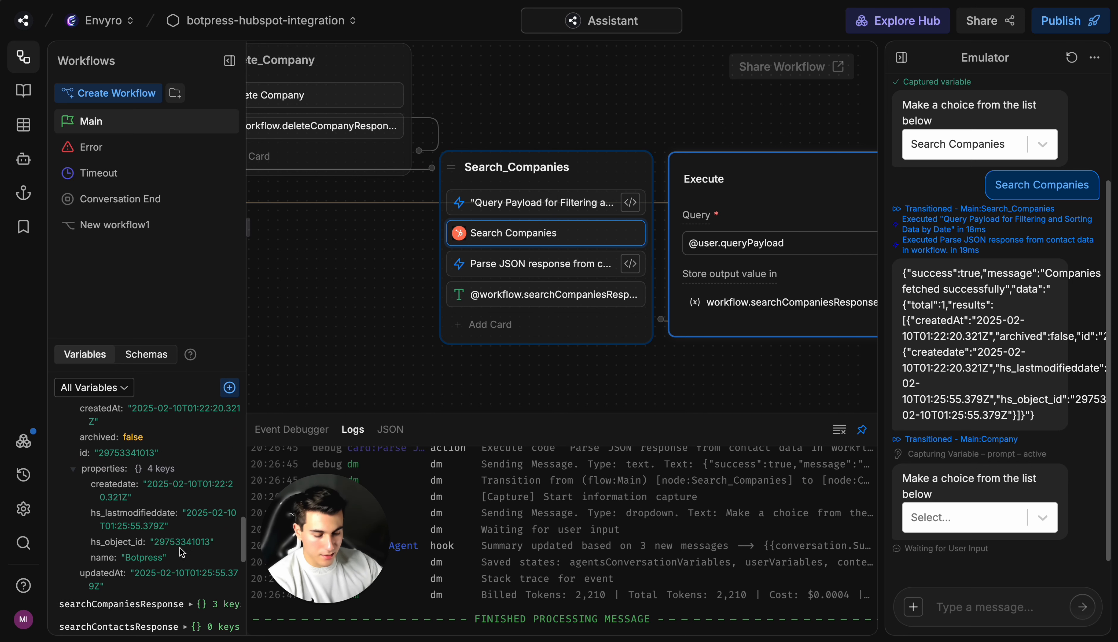
scroll(179, 552, "down", 1)
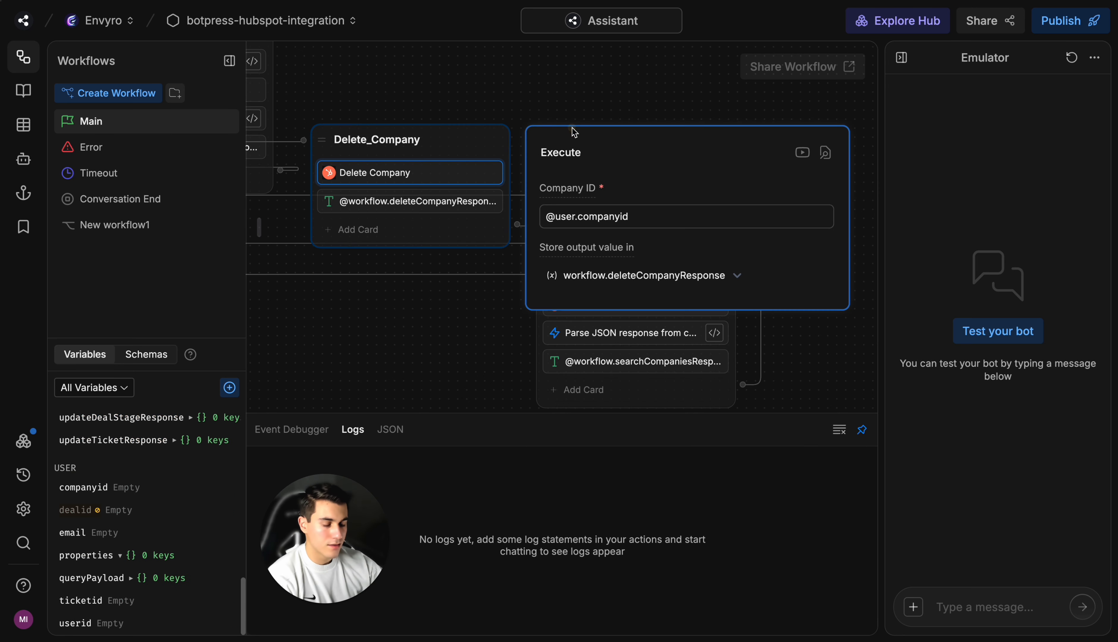
mouse_move(563, 192)
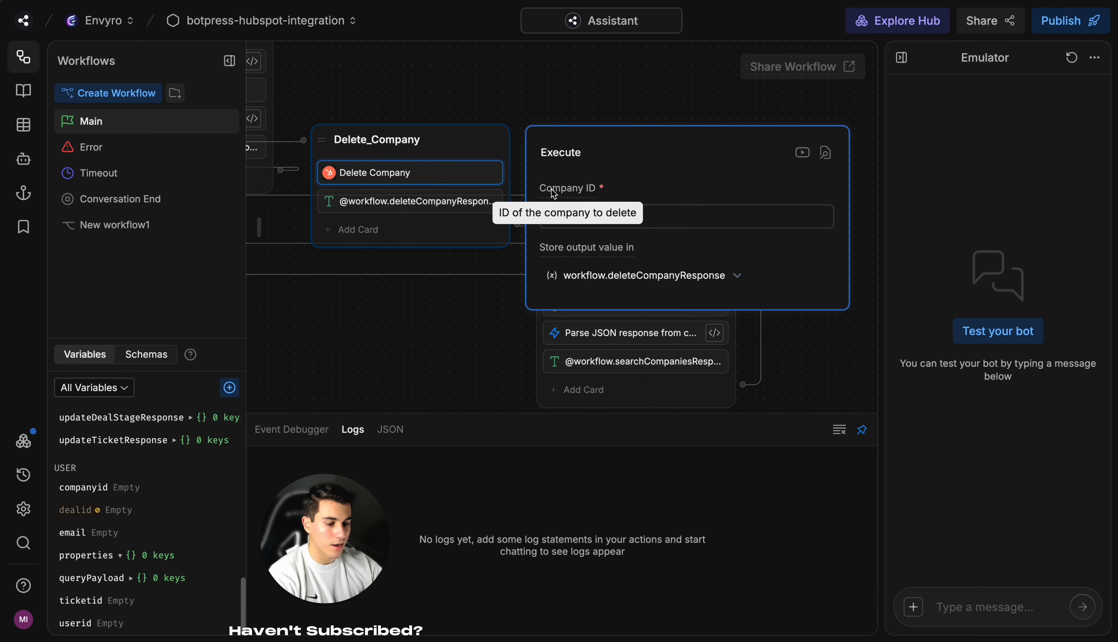
type("@user.companyid")
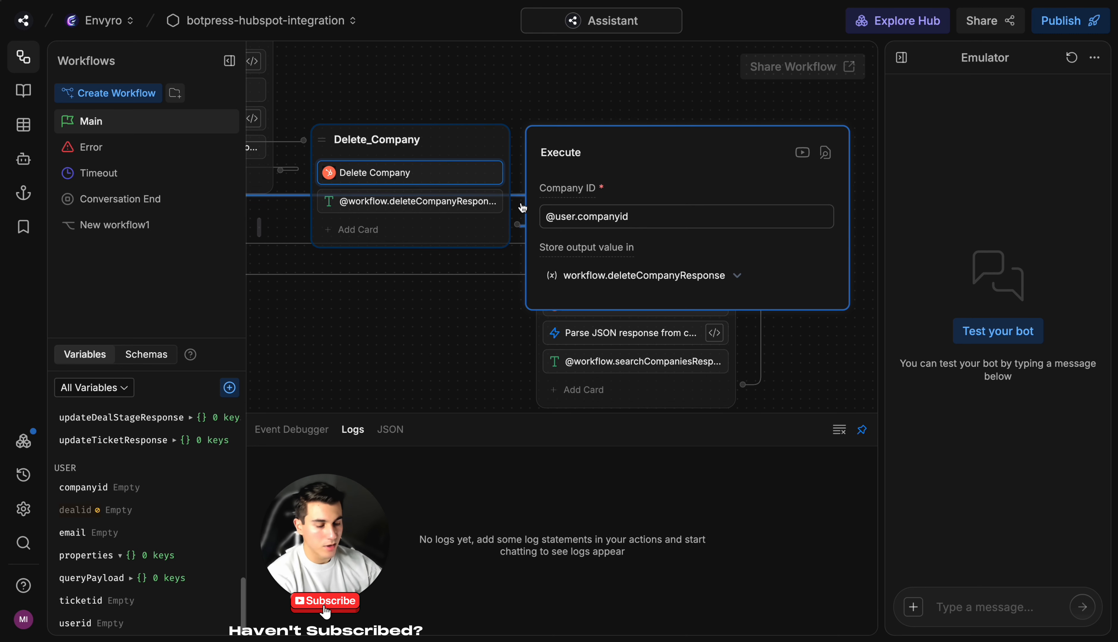
left_click_drag(628, 216, 543, 217)
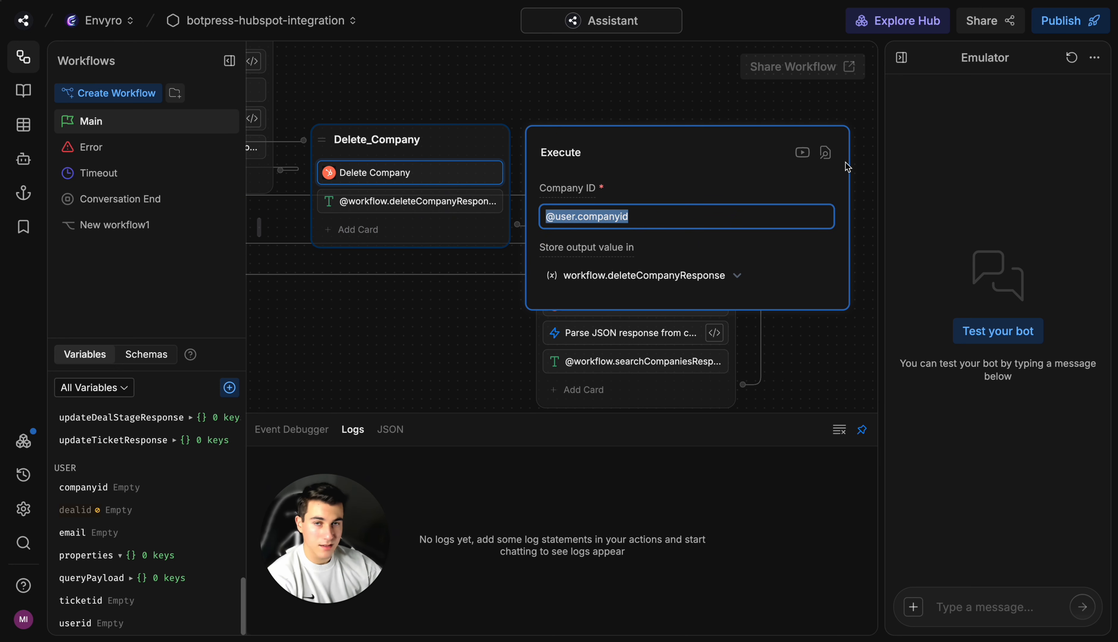
Step: Start a bot test in the emulator and switch to HubSpot to view the Companies list
left_click(998, 331)
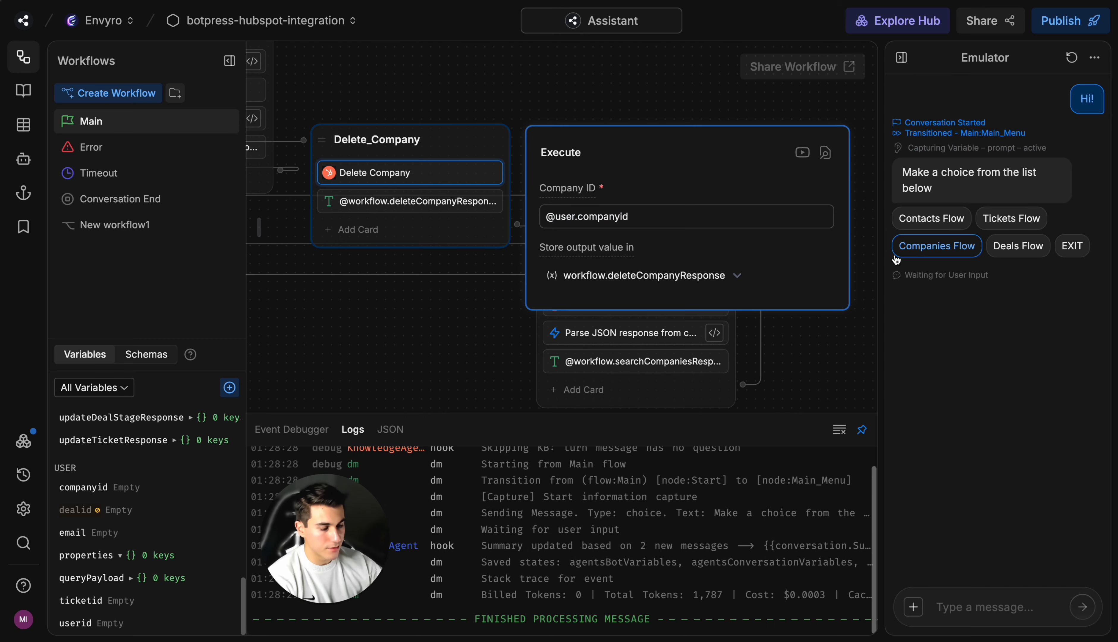
key("ctrl+Tab")
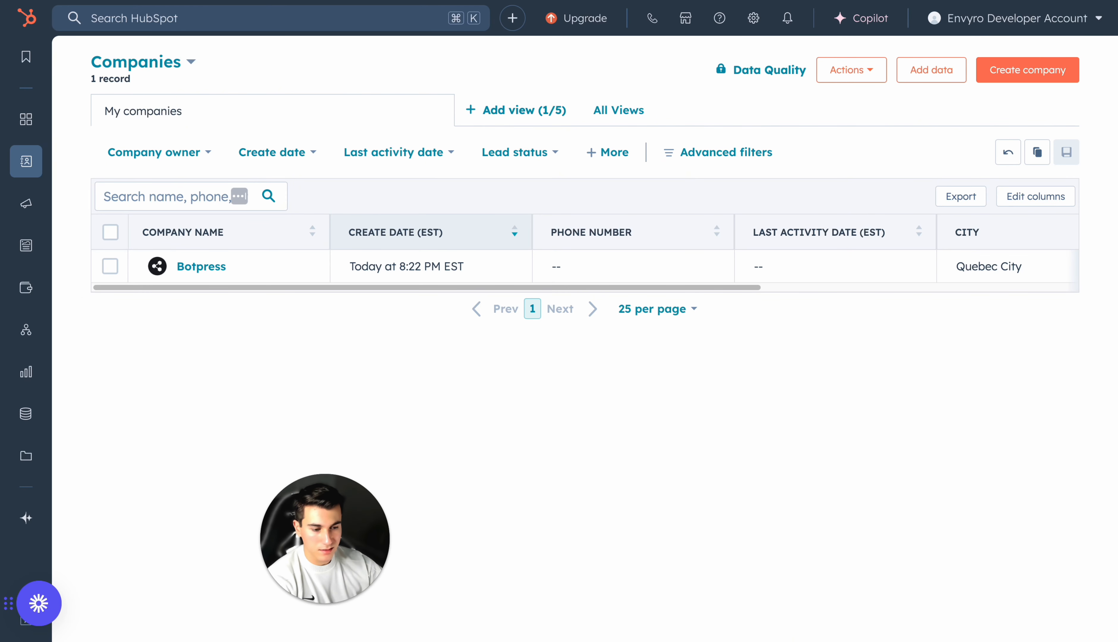
Step: Switch back to Botpress and run Get Company from the Companies Flow to store the company's ID
key("ctrl+shift+Tab")
left_click(951, 246)
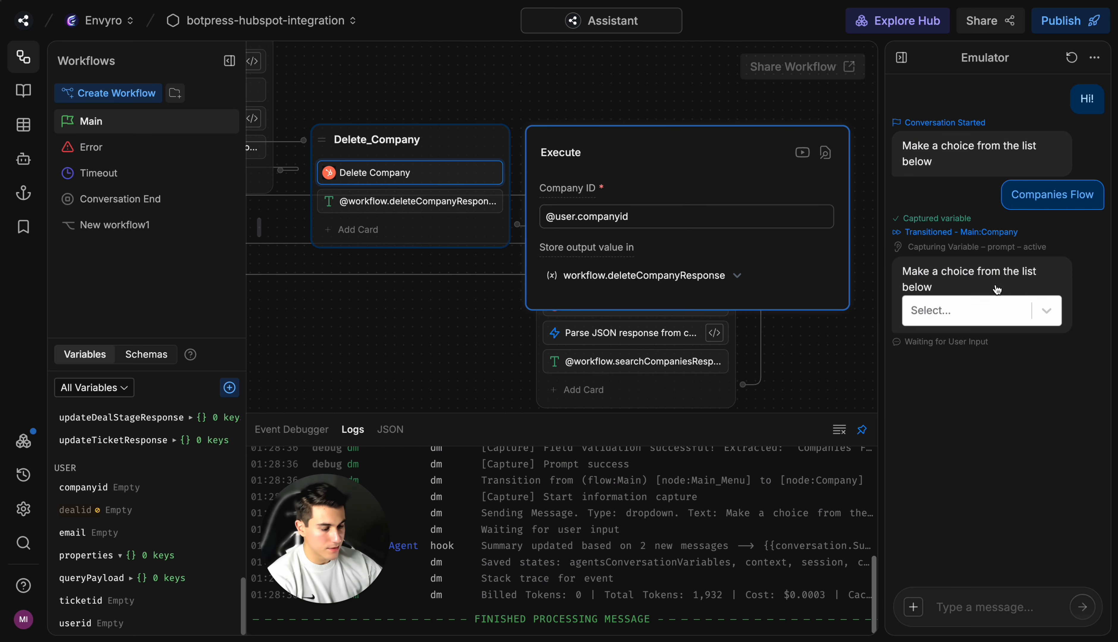
left_click(998, 310)
left_click(972, 385)
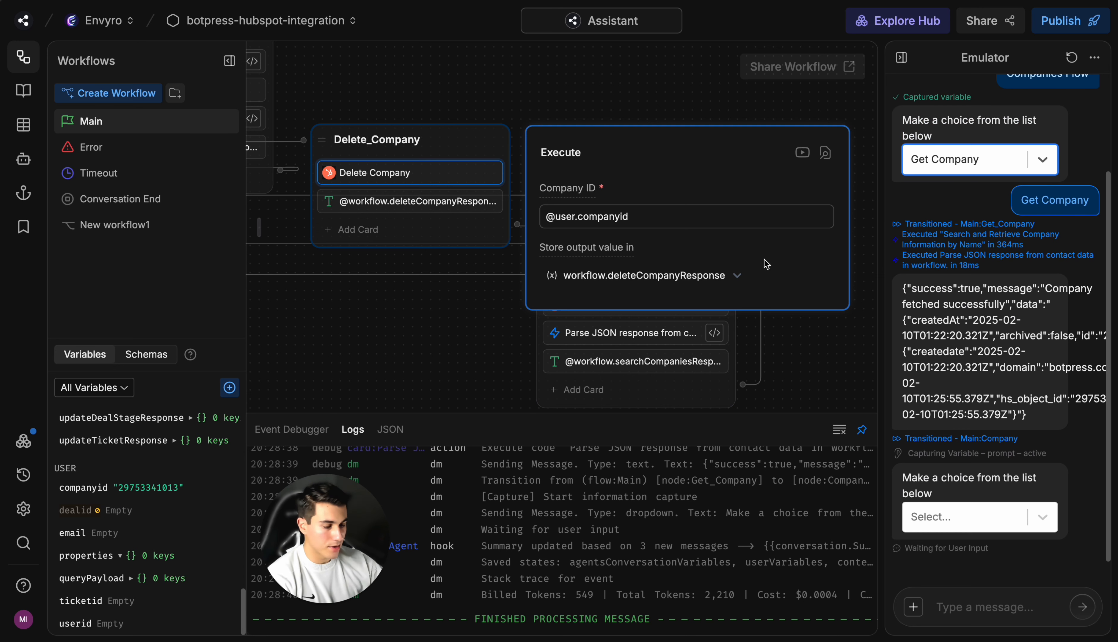
Step: Run Delete Company in the emulator and highlight the bot's response
left_click(988, 510)
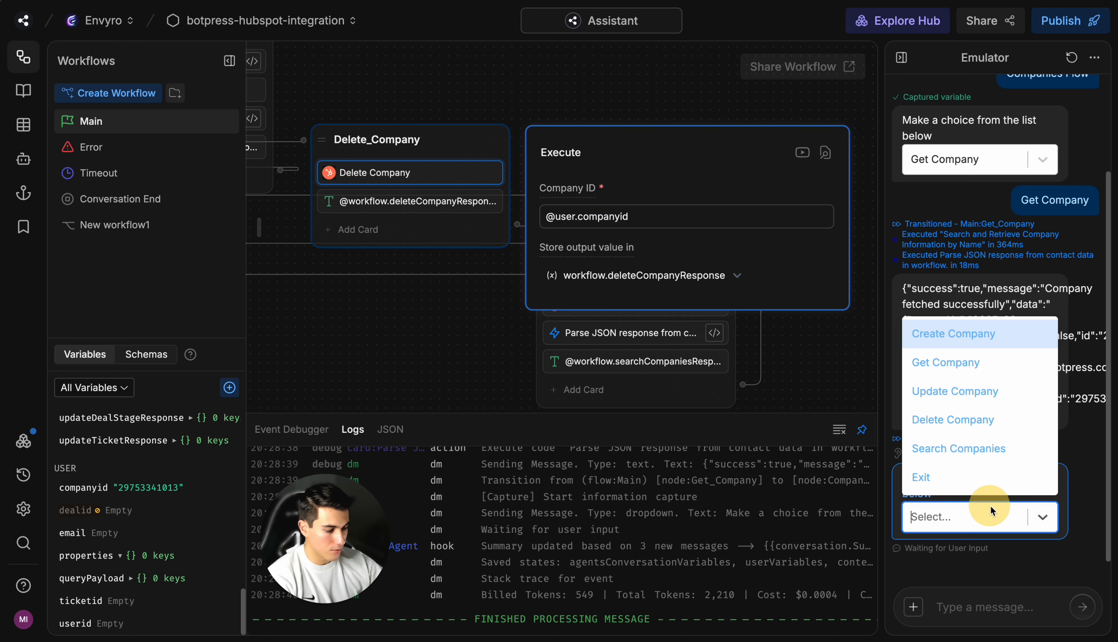
left_click(980, 428)
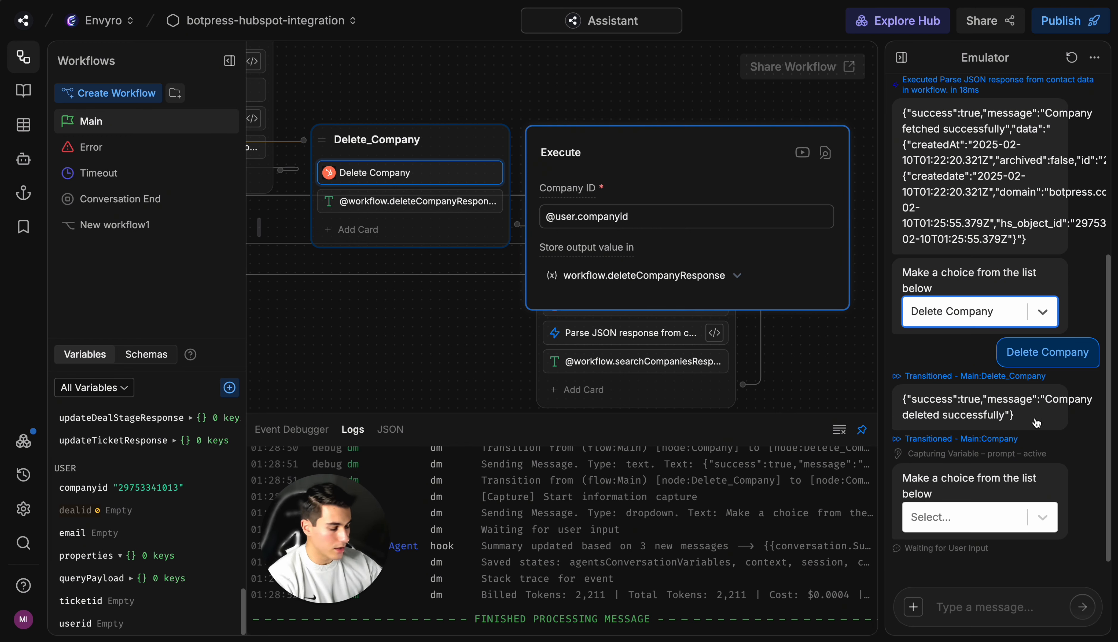
left_click_drag(1037, 423, 902, 400)
Step: Switch to HubSpot and reload the Companies list to check that the Botpress company is deleted
key("ctrl+Tab")
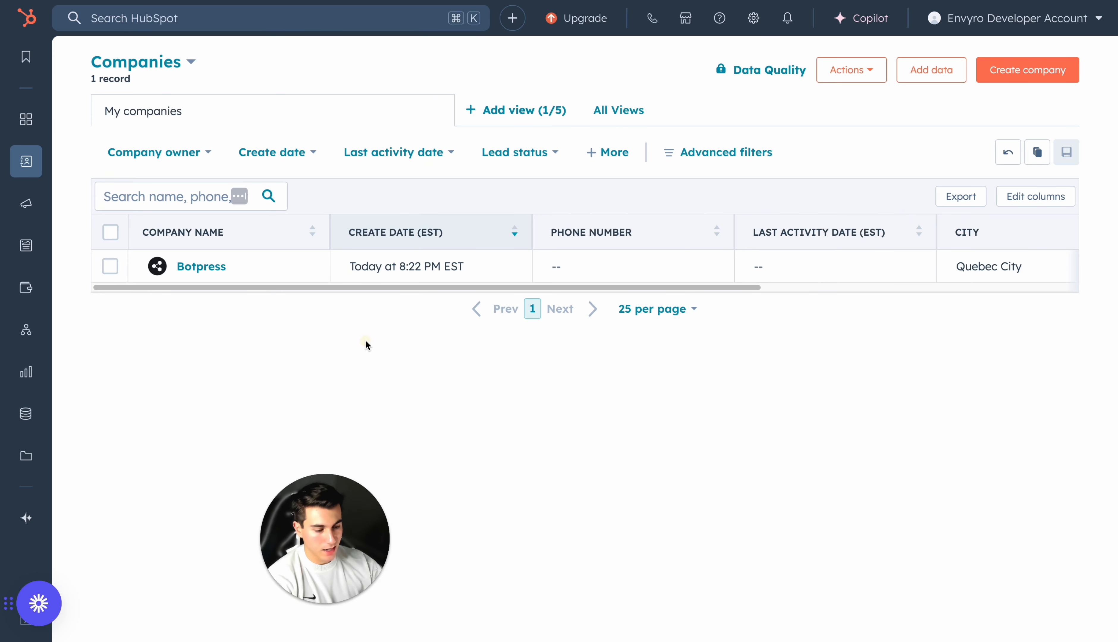
key("super+r")
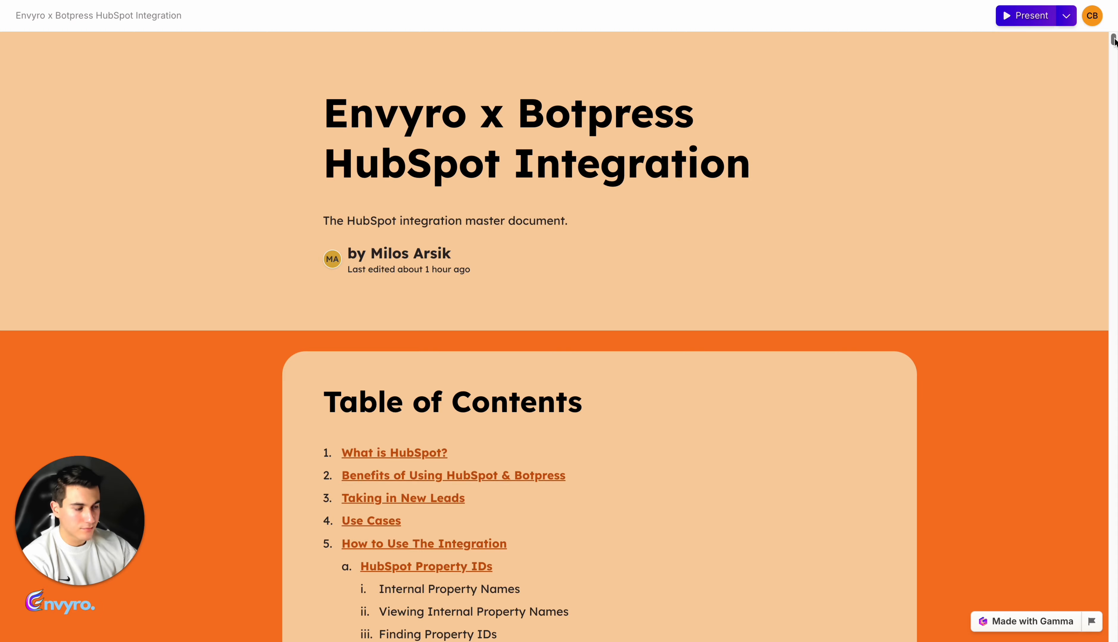
Step: Skim through the Envyro x Botpress HubSpot Integration master document
left_click(1114, 41)
left_click_drag(1115, 40, 1114, 245)
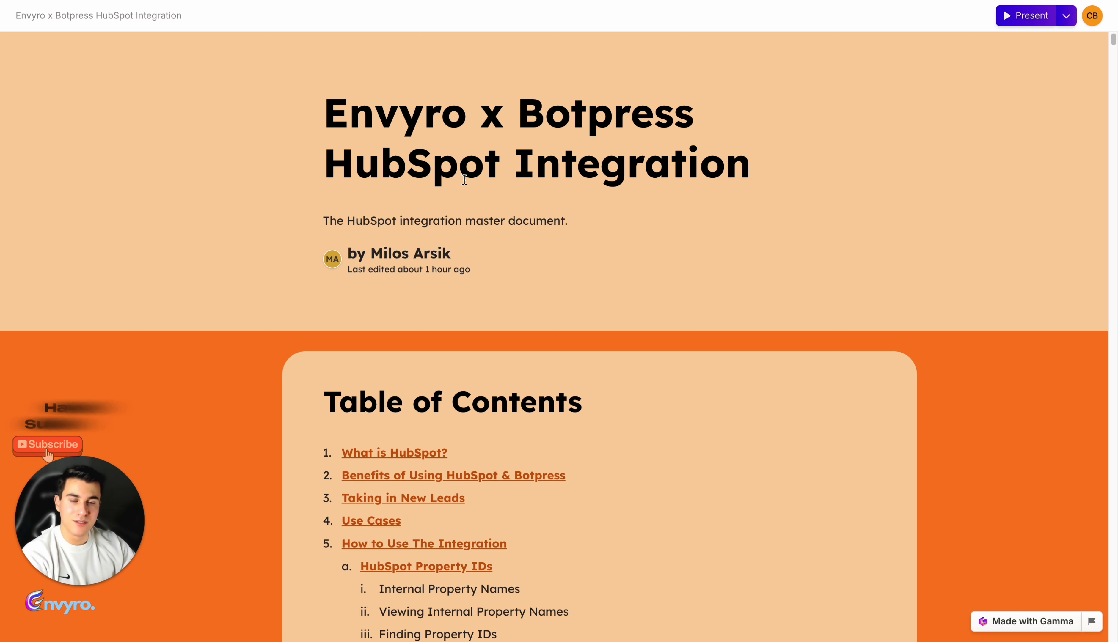